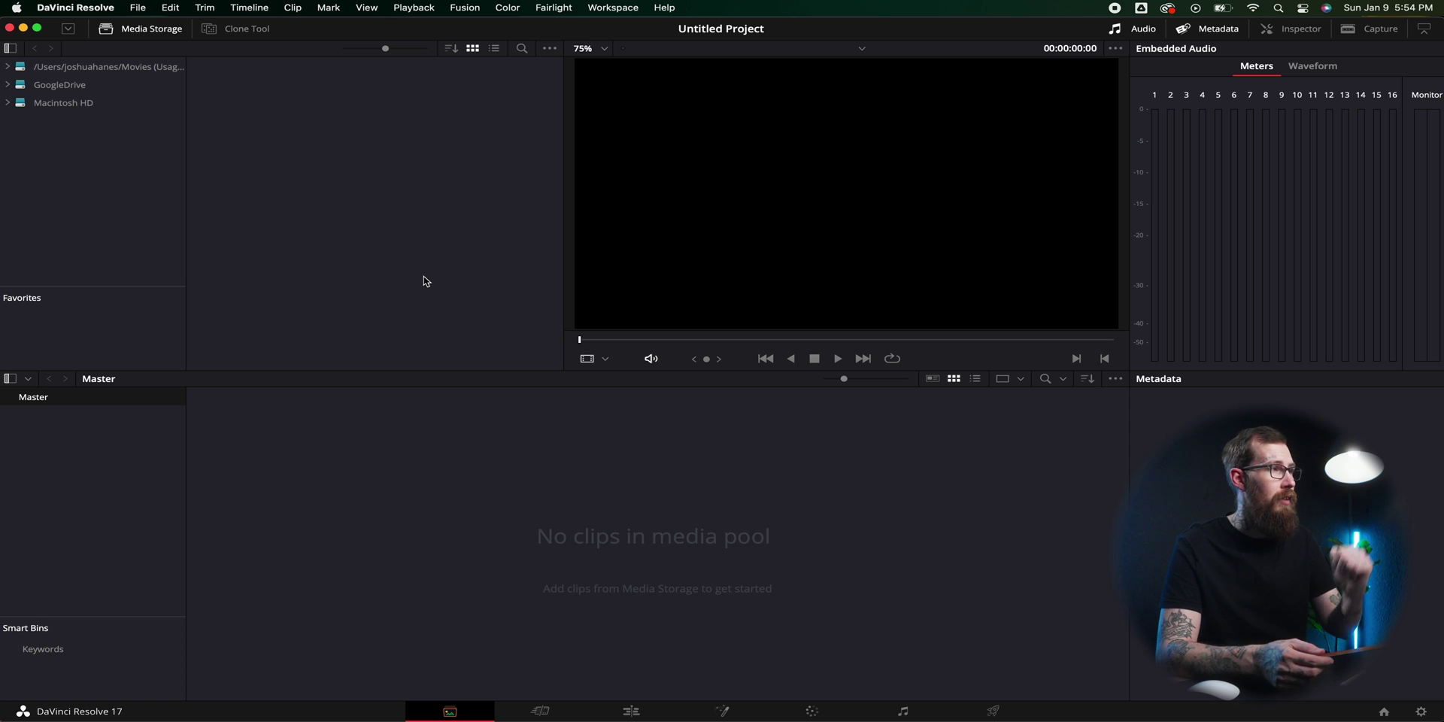
Switch to the Edit page, try the Cut page briefly, then return to the Edit page
{"action": "left_click", "coordinate": [631, 710]}
{"action": "left_click", "coordinate": [576, 711]}
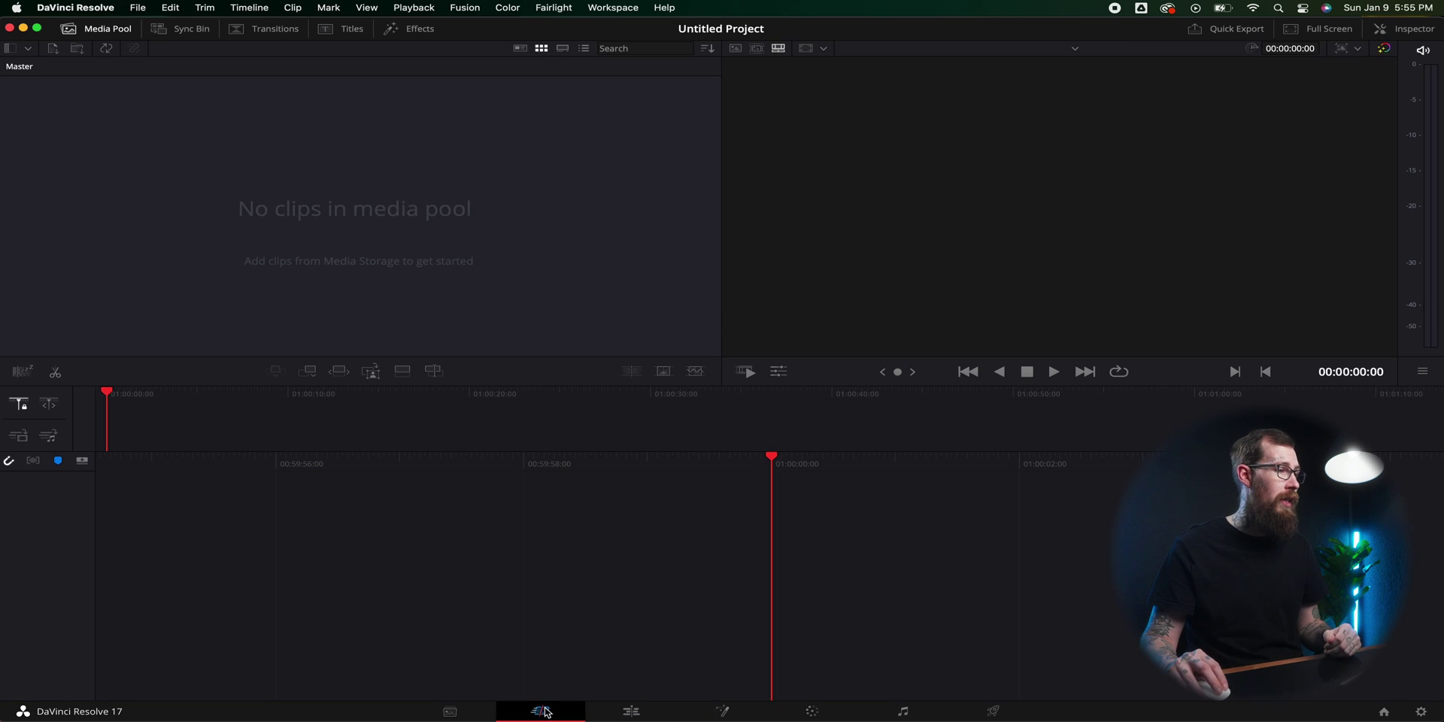
{"action": "left_click", "coordinate": [639, 712]}
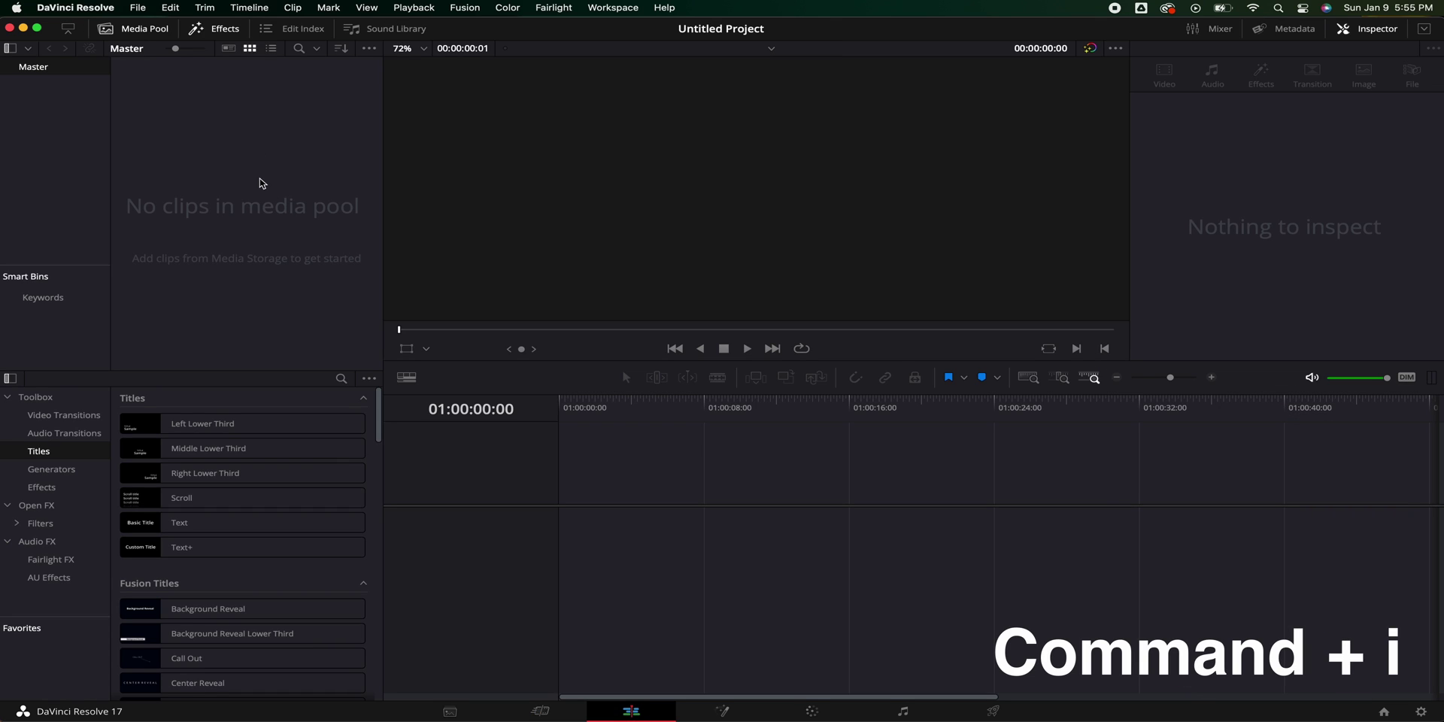
Import the three HD boxing mp4 files from Documents > artgrid with Cmd+I
{"action": "key", "text": "super+i"}
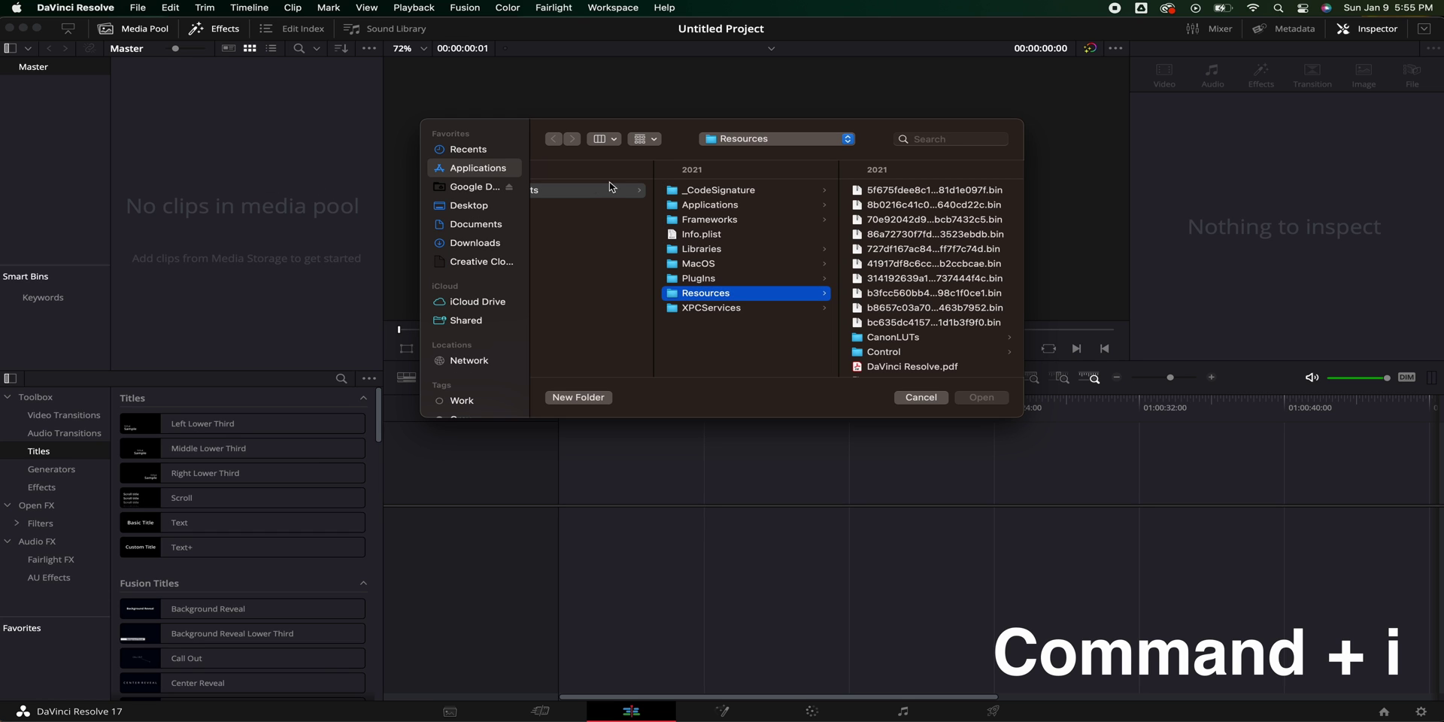
{"action": "left_click", "coordinate": [487, 229]}
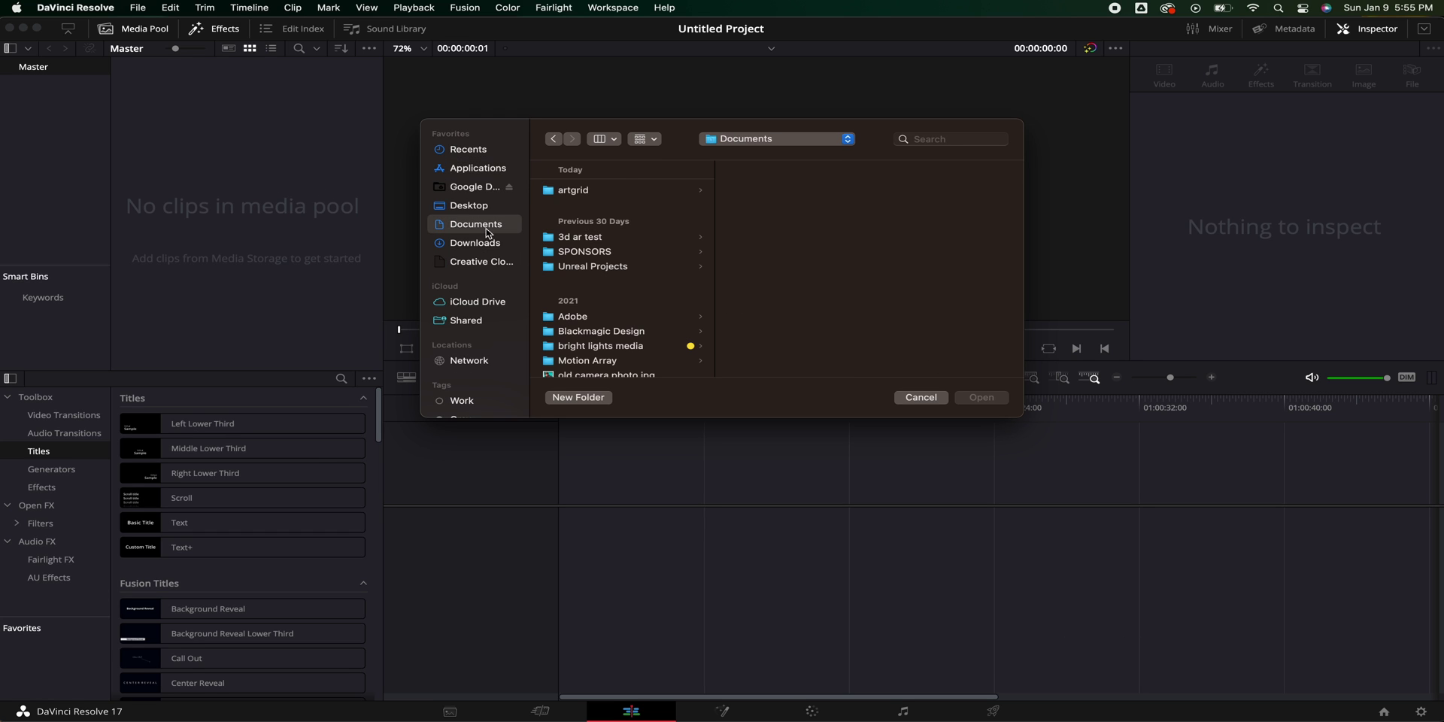
{"action": "left_click", "coordinate": [623, 193]}
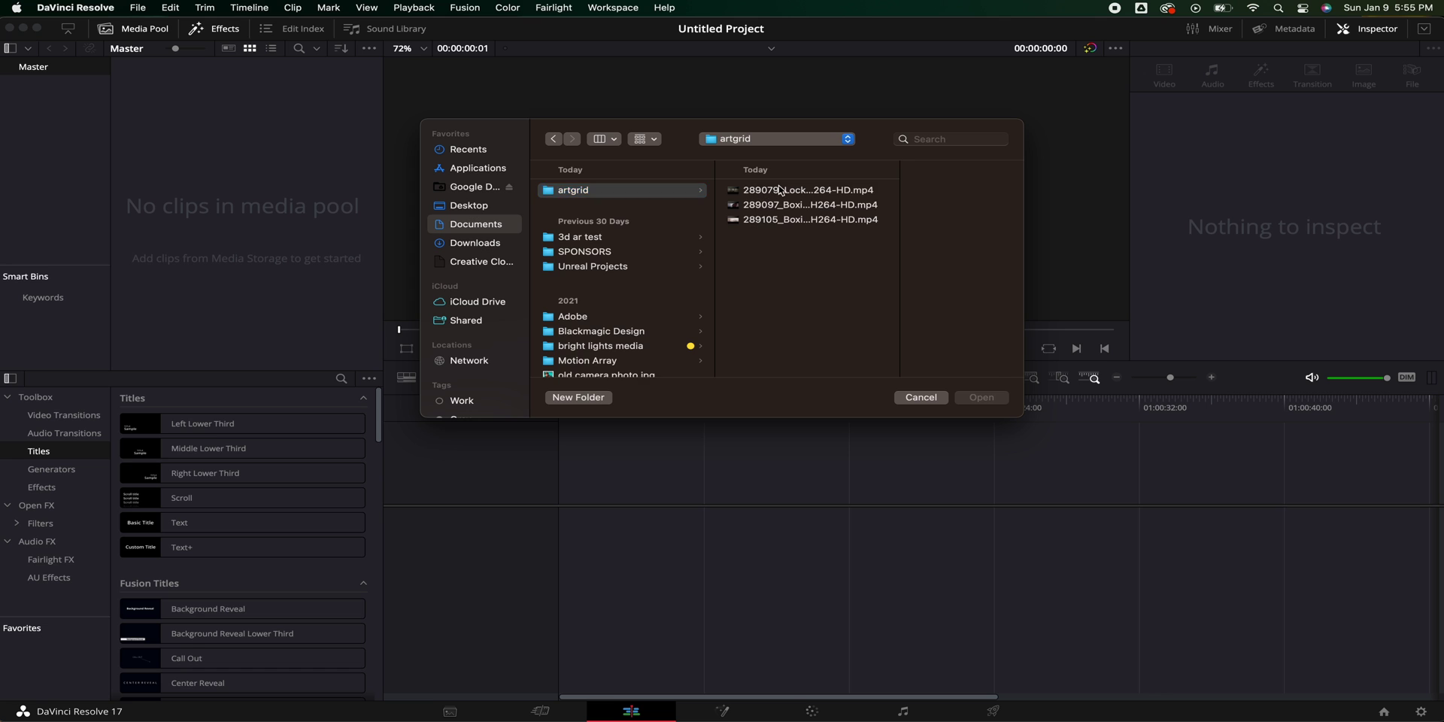
{"action": "left_click", "coordinate": [779, 189]}
{"action": "left_click", "coordinate": [754, 221], "text": "shift"}
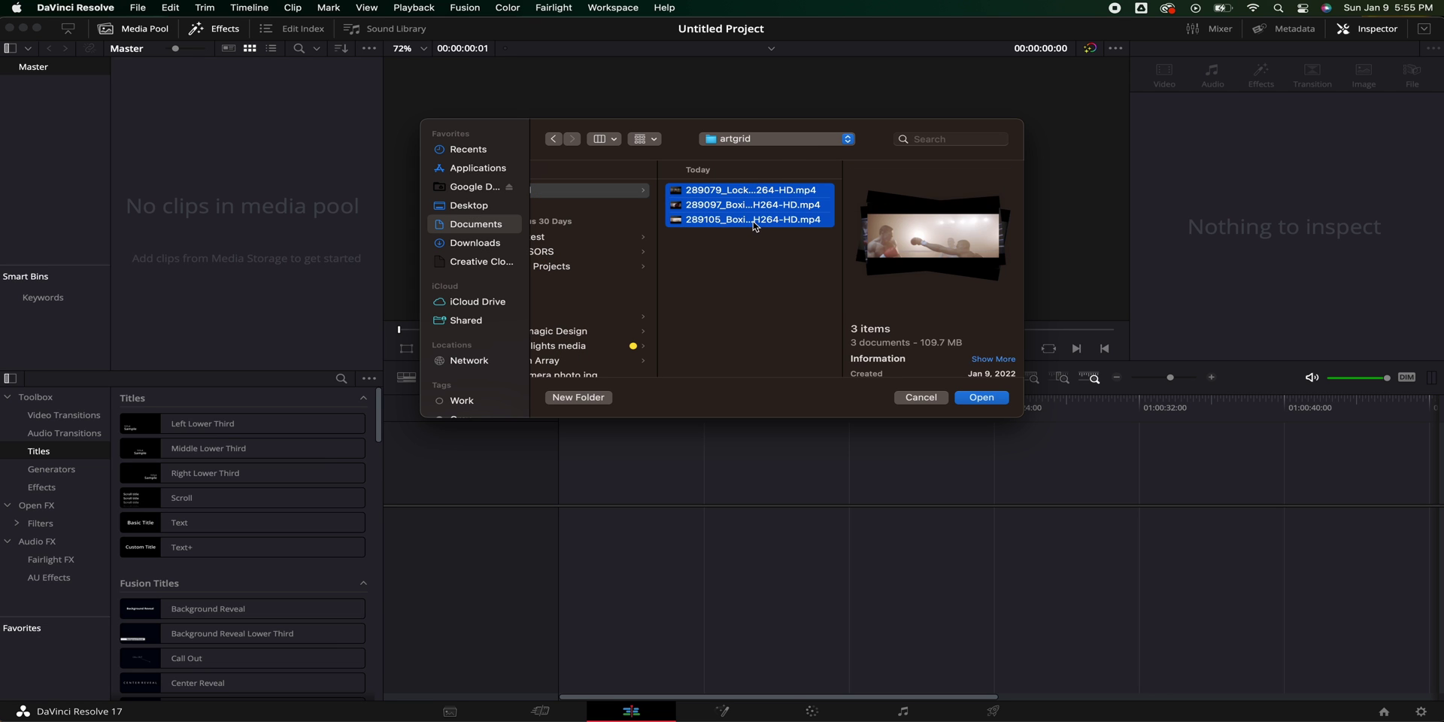
{"action": "key", "text": "Return"}
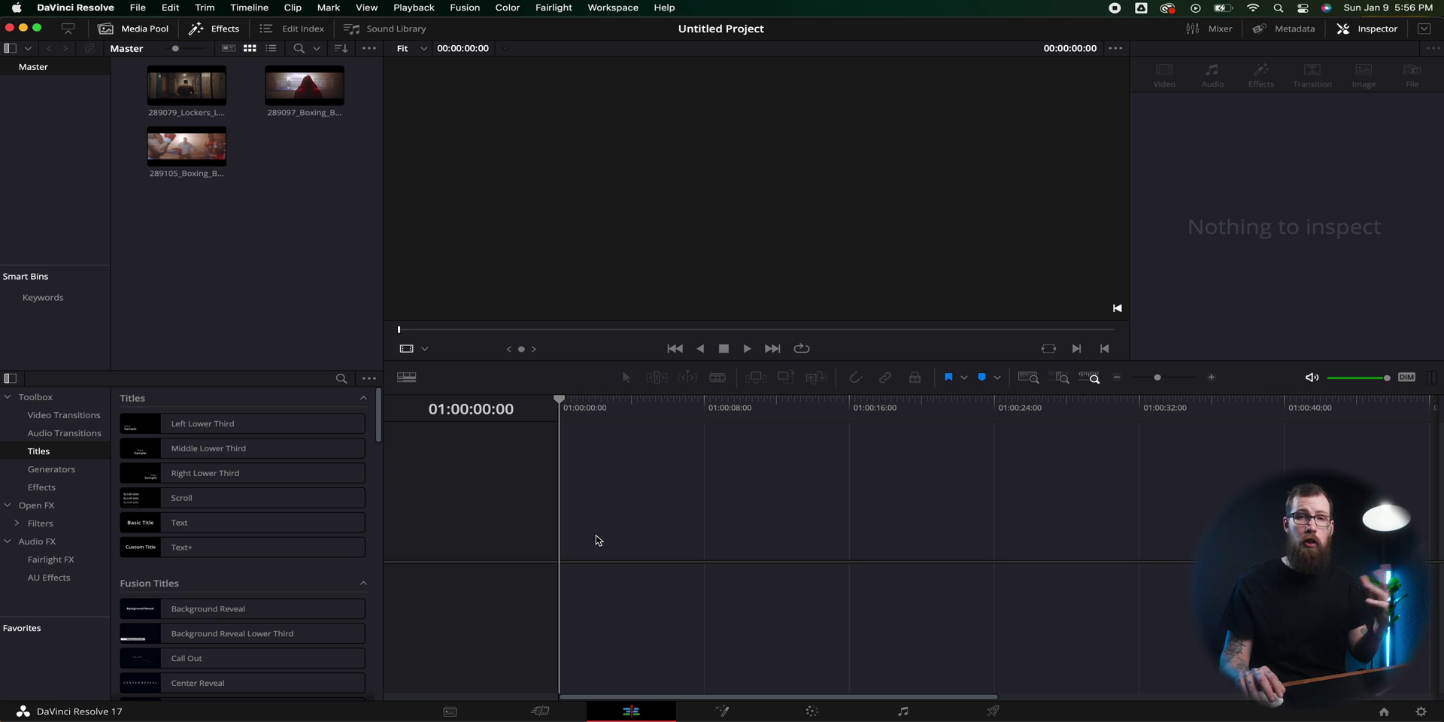
Check the 289105 clip's File tab details in the Inspector, then start a new timeline
{"action": "left_click", "coordinate": [181, 147]}
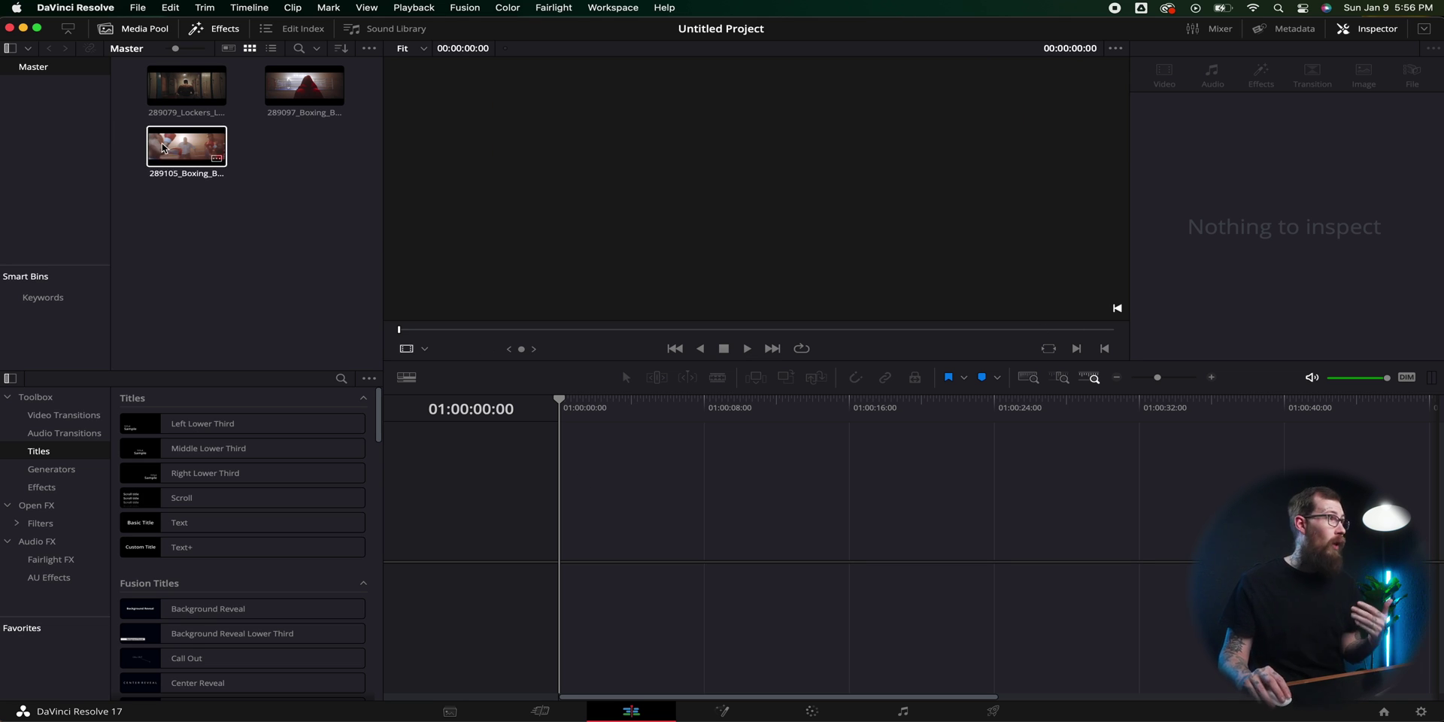
{"action": "left_click", "coordinate": [1411, 76]}
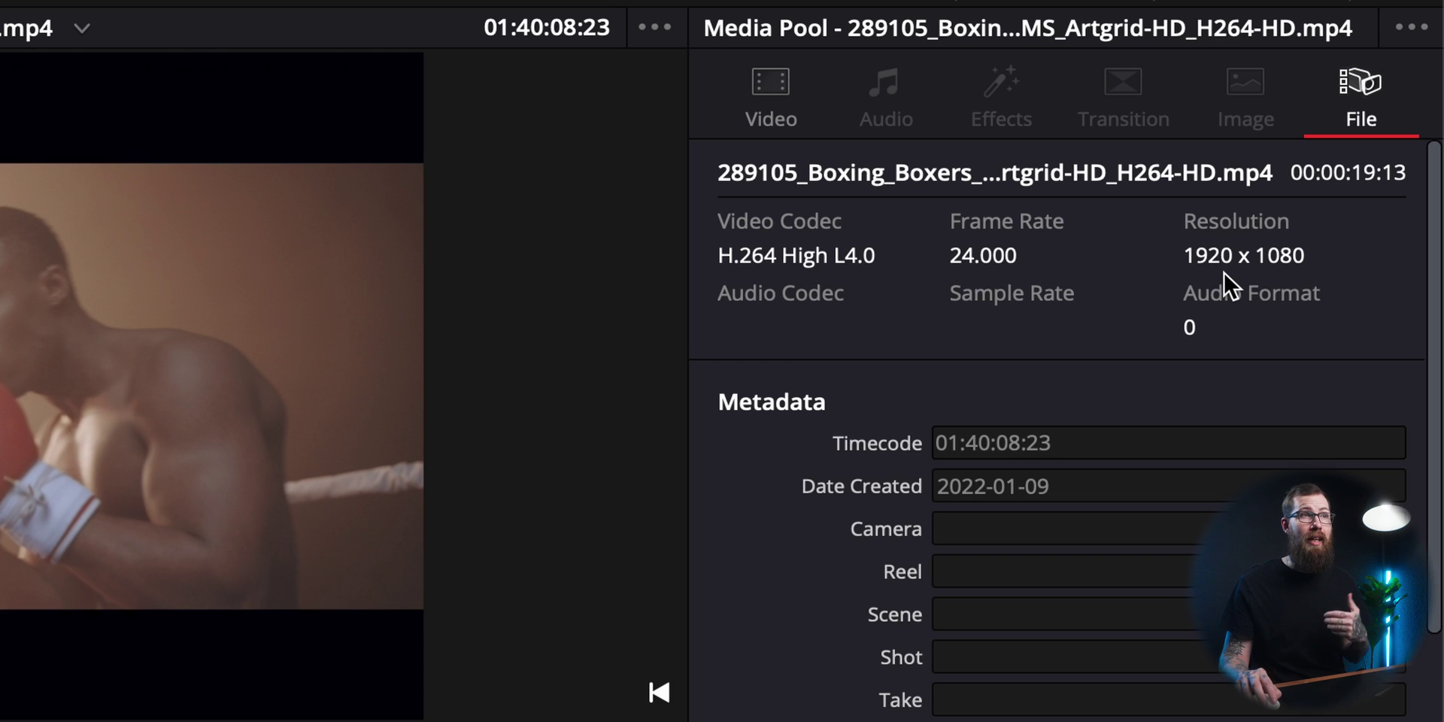
{"action": "left_click", "coordinate": [760, 78]}
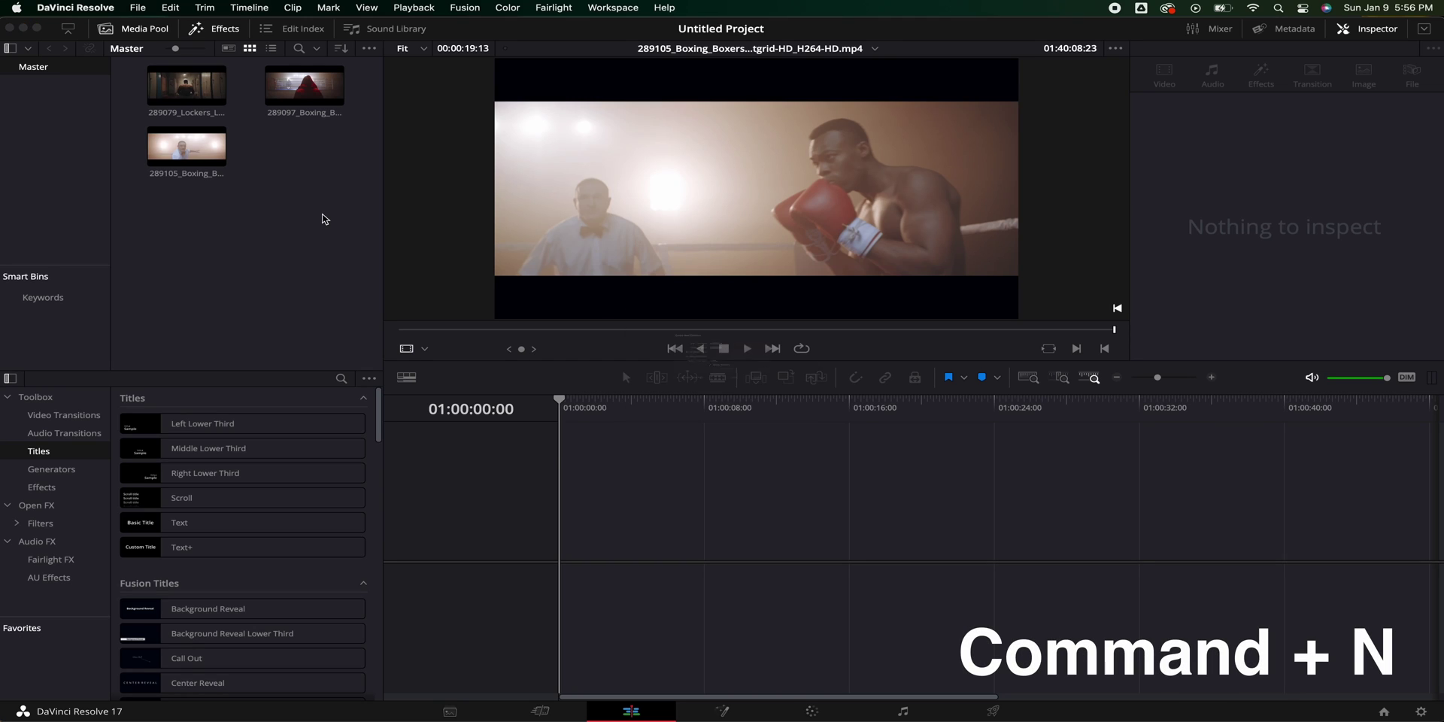
{"action": "key", "text": "super+n"}
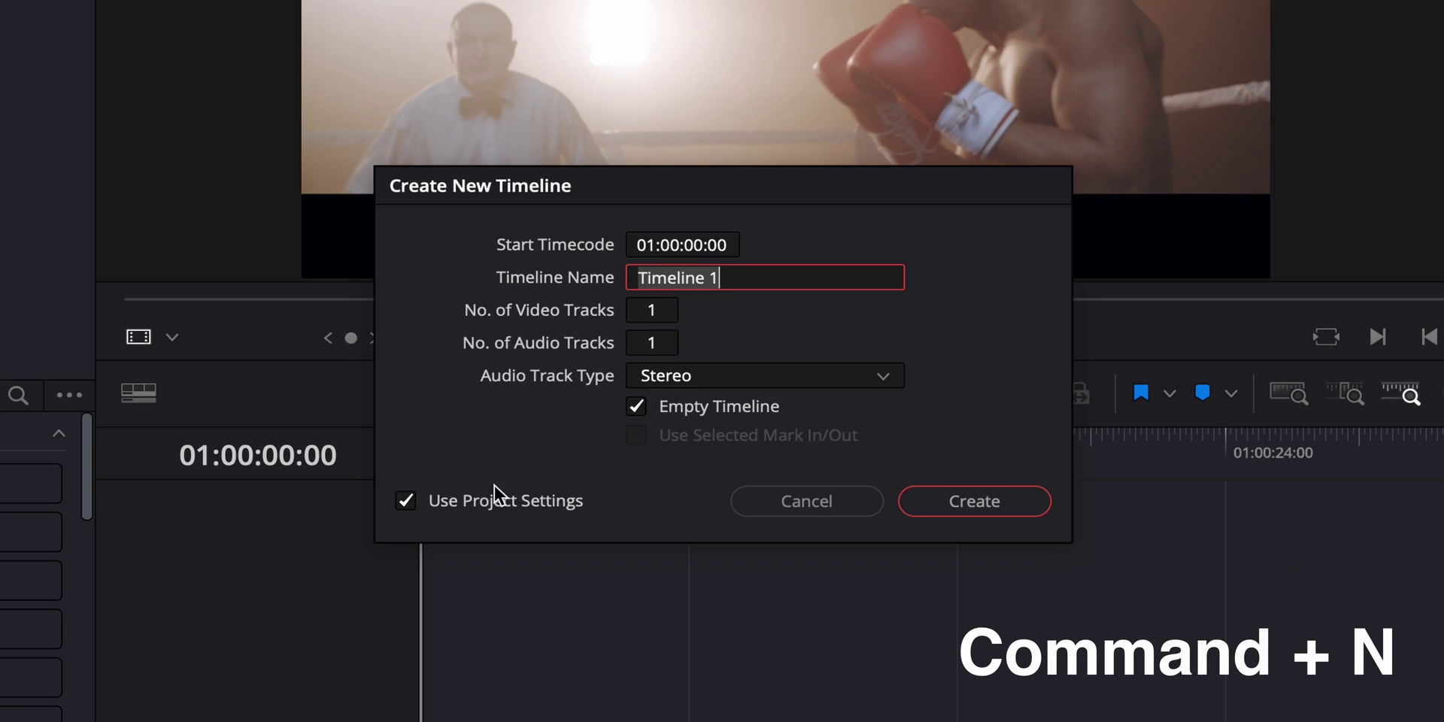
Create Timeline 1 at 3840 x 2160 Ultra HD, overriding the project settings
{"action": "left_click", "coordinate": [410, 501]}
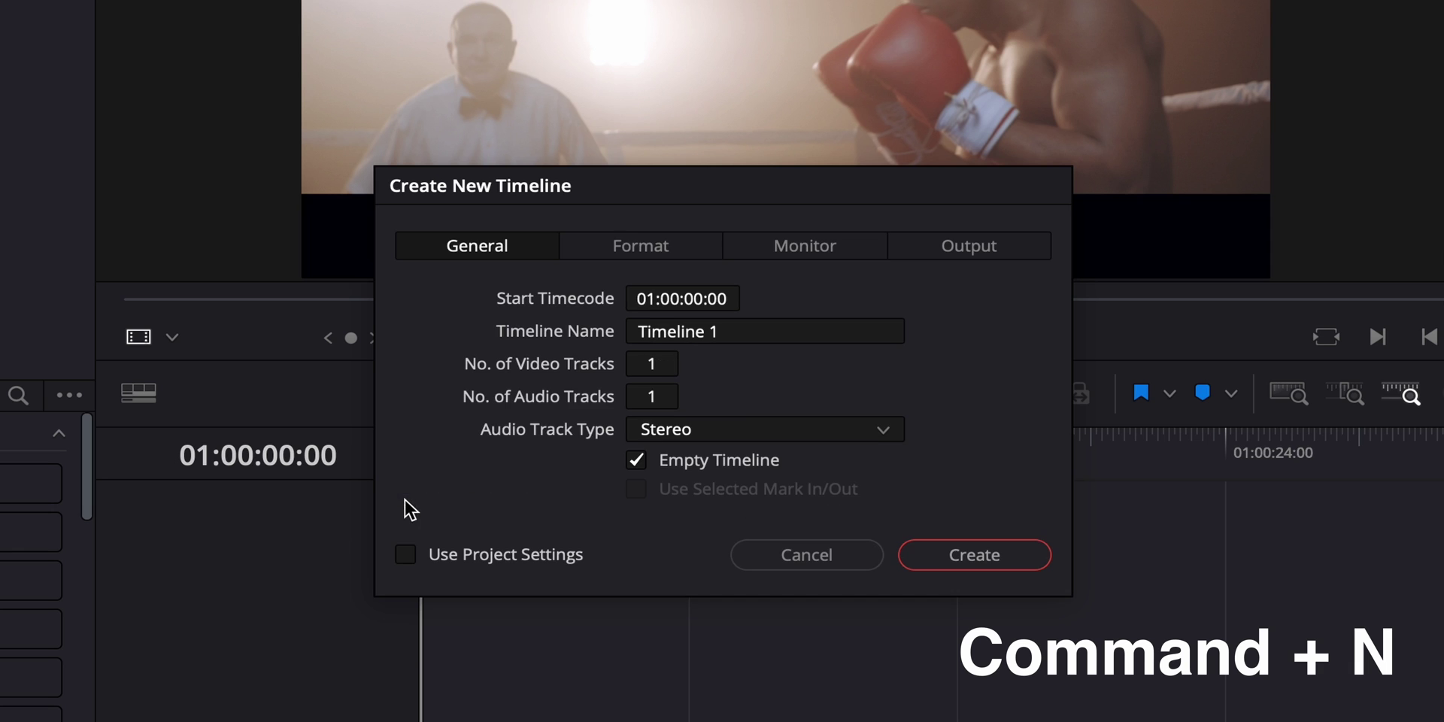
{"action": "left_click", "coordinate": [641, 246]}
{"action": "left_click", "coordinate": [895, 298]}
{"action": "scroll", "coordinate": [724, 474], "scroll_direction": "down", "scroll_amount": 1}
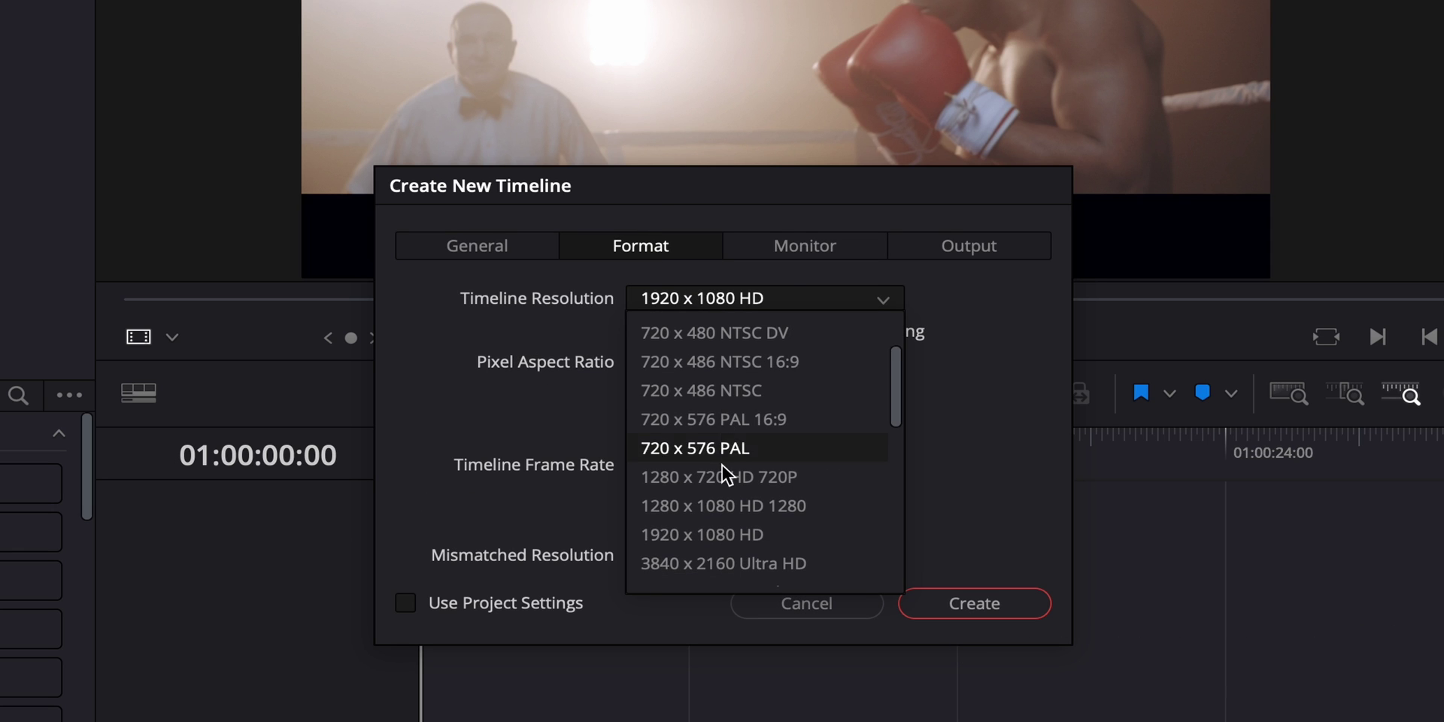
{"action": "left_click", "coordinate": [767, 564]}
{"action": "left_click", "coordinate": [985, 613]}
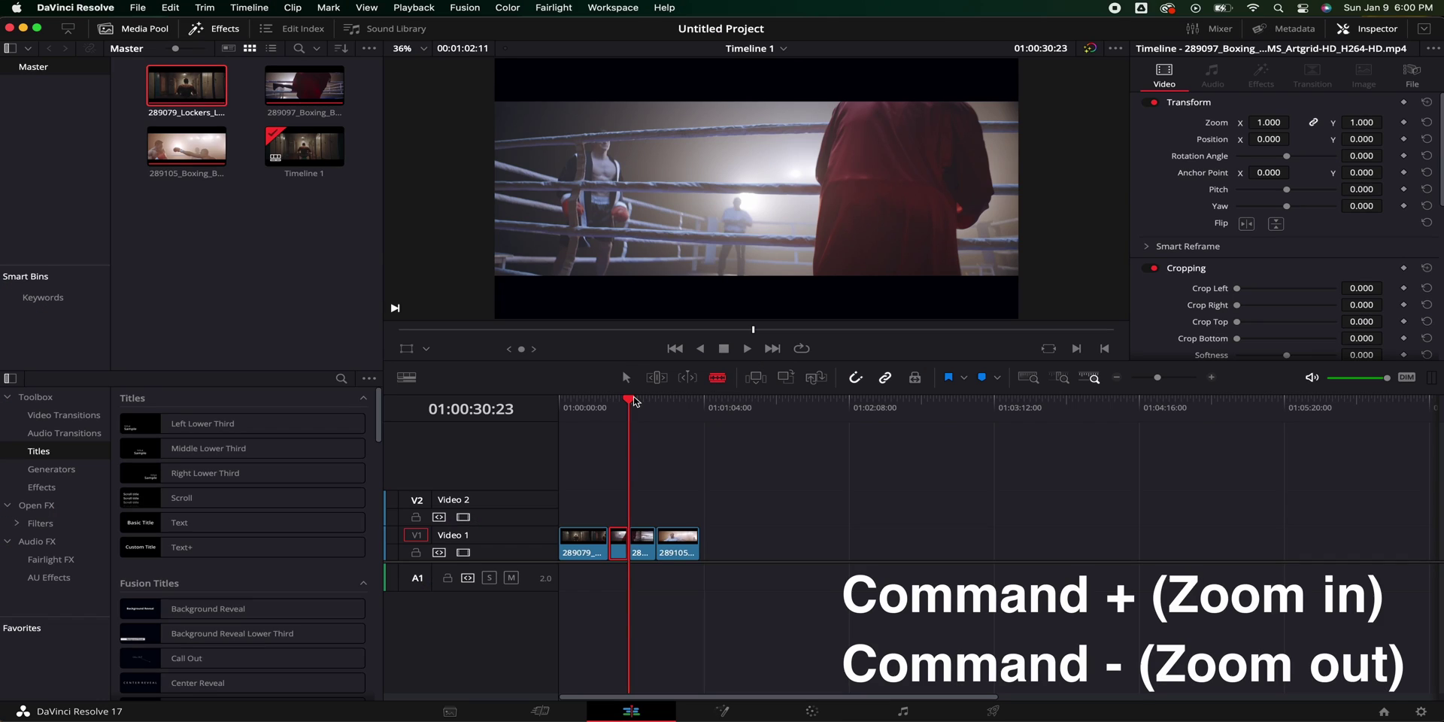
Zoom the timeline in, out, then back in so the Video 1 clip pieces are readable
{"action": "key", "text": "super+equal"}
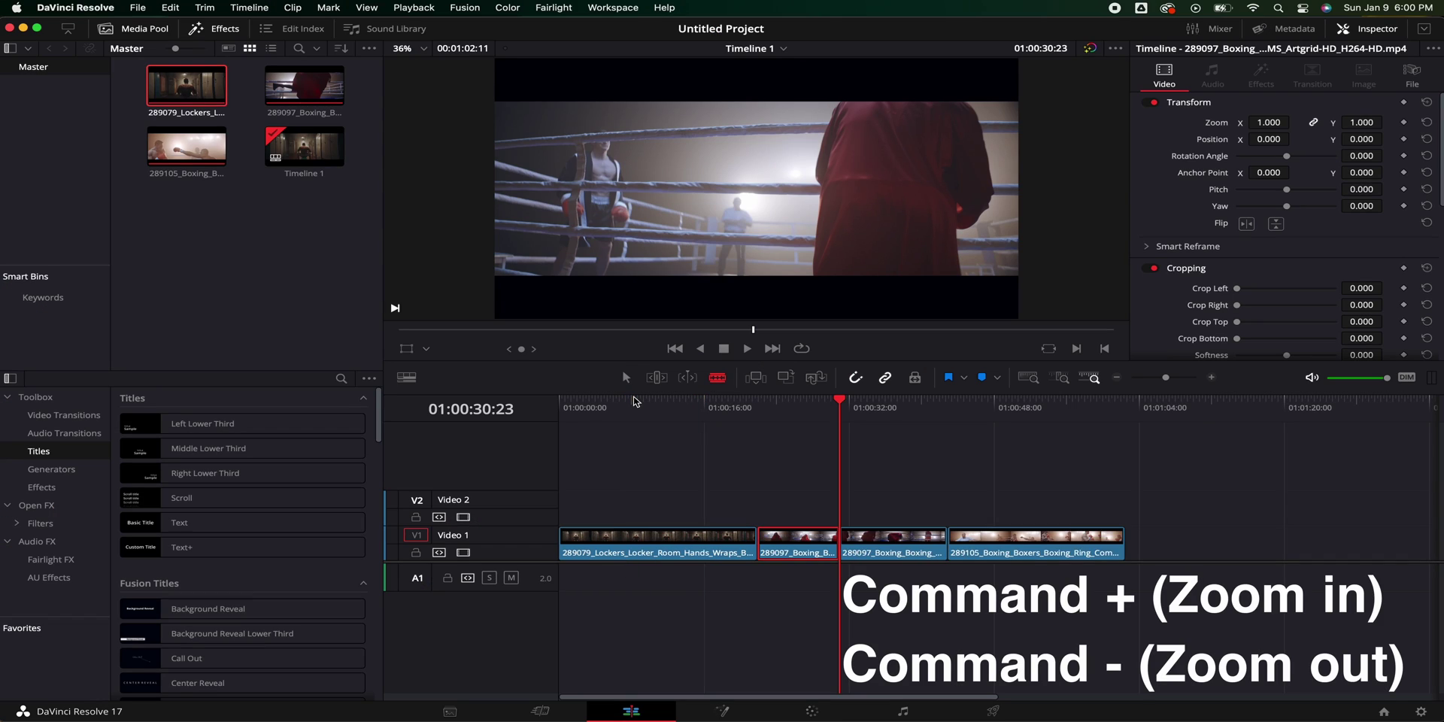
{"action": "key", "text": "super+minus"}
{"action": "key", "text": "super+minus"}
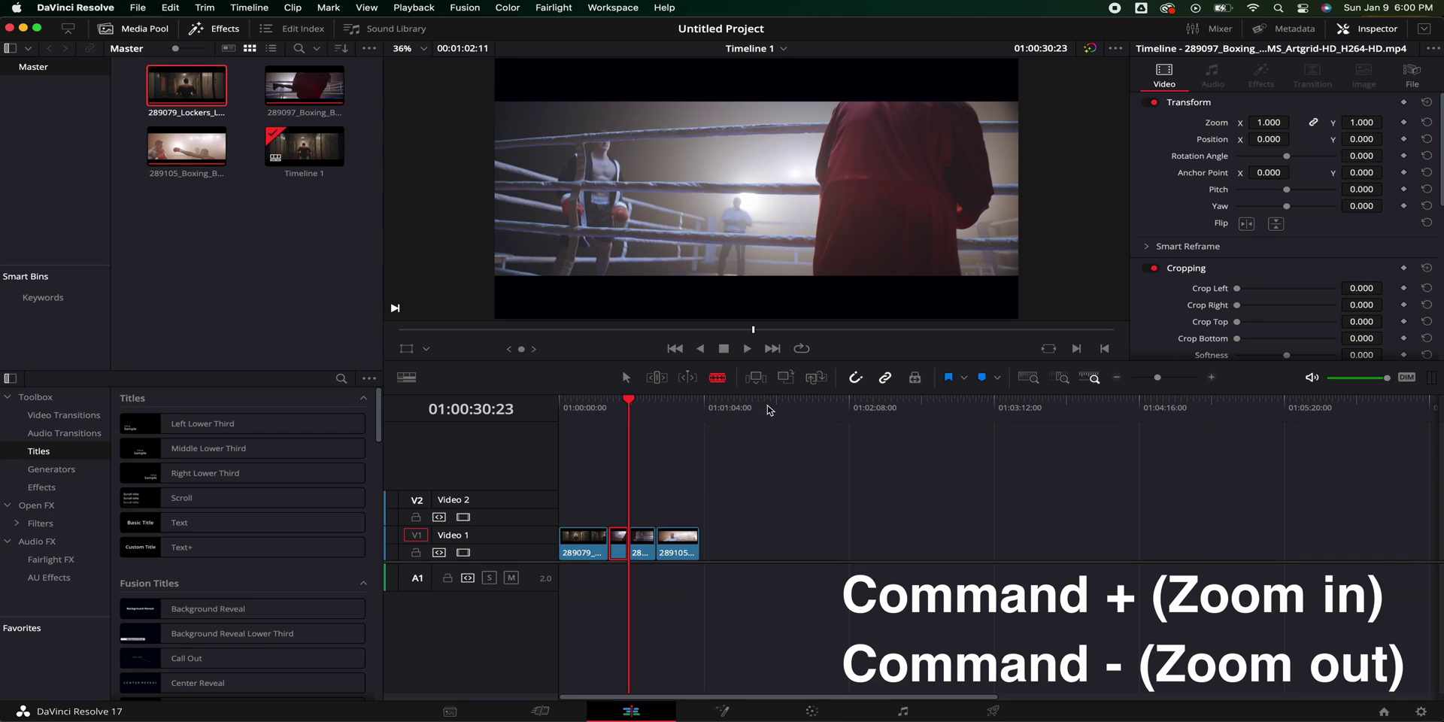
{"action": "key", "text": "super+equal"}
{"action": "key", "text": "super+equal"}
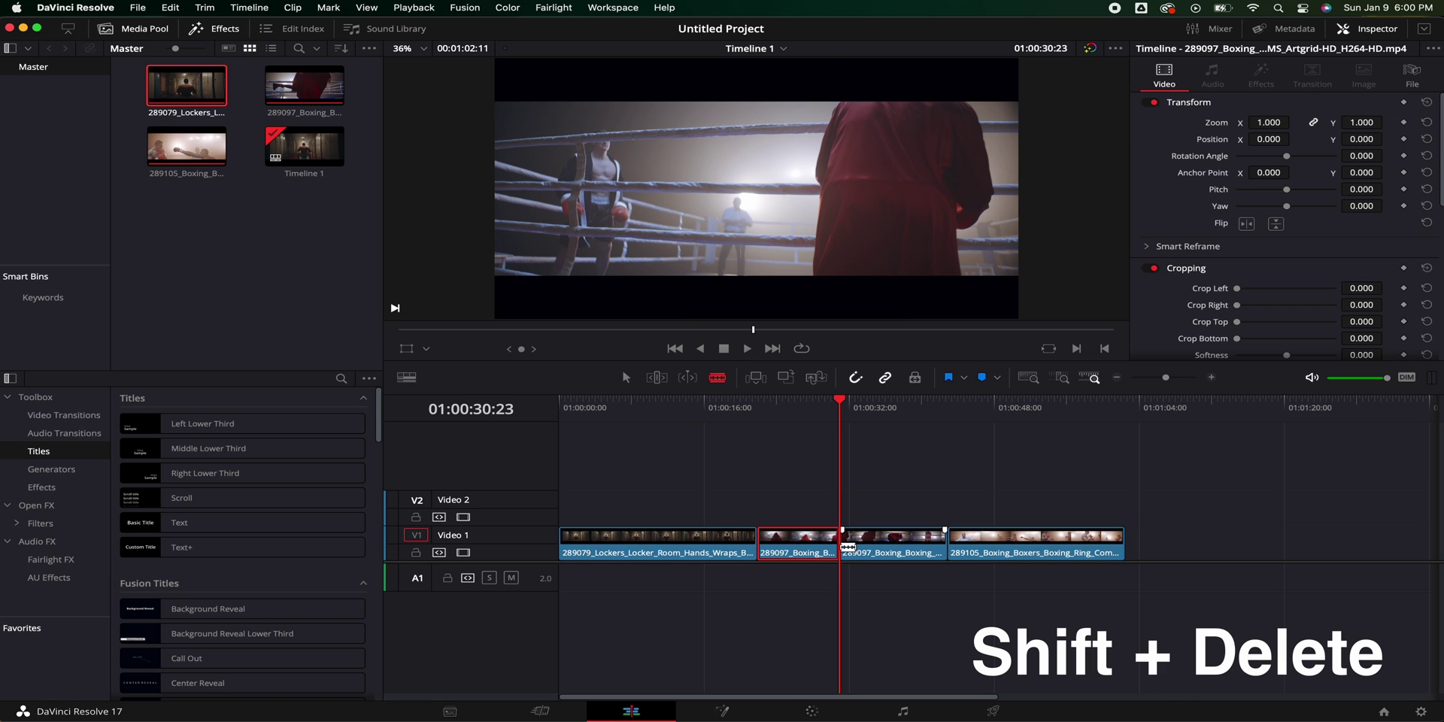
Ripple delete the first 289097 piece and remove the leftover gap after the locker-room clip
{"action": "key", "text": "shift+Delete"}
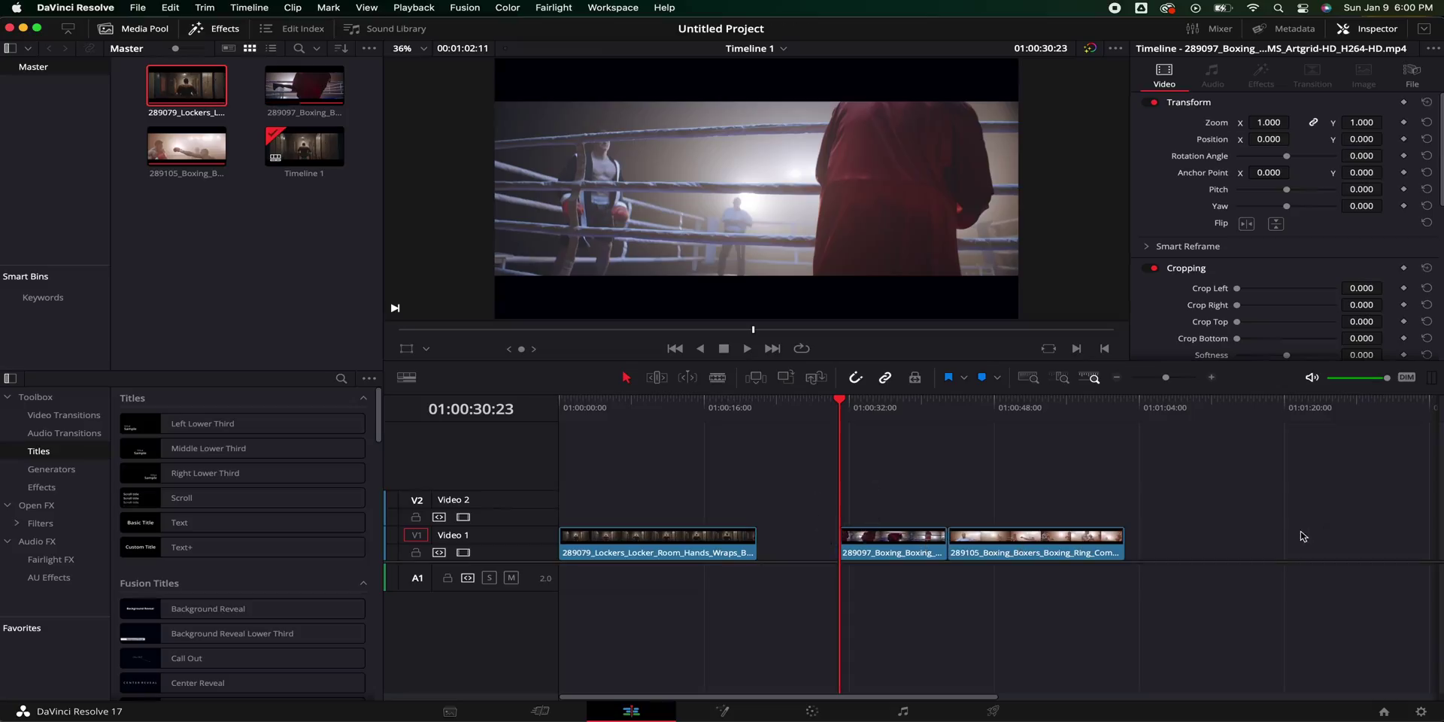
{"action": "left_click", "coordinate": [787, 545]}
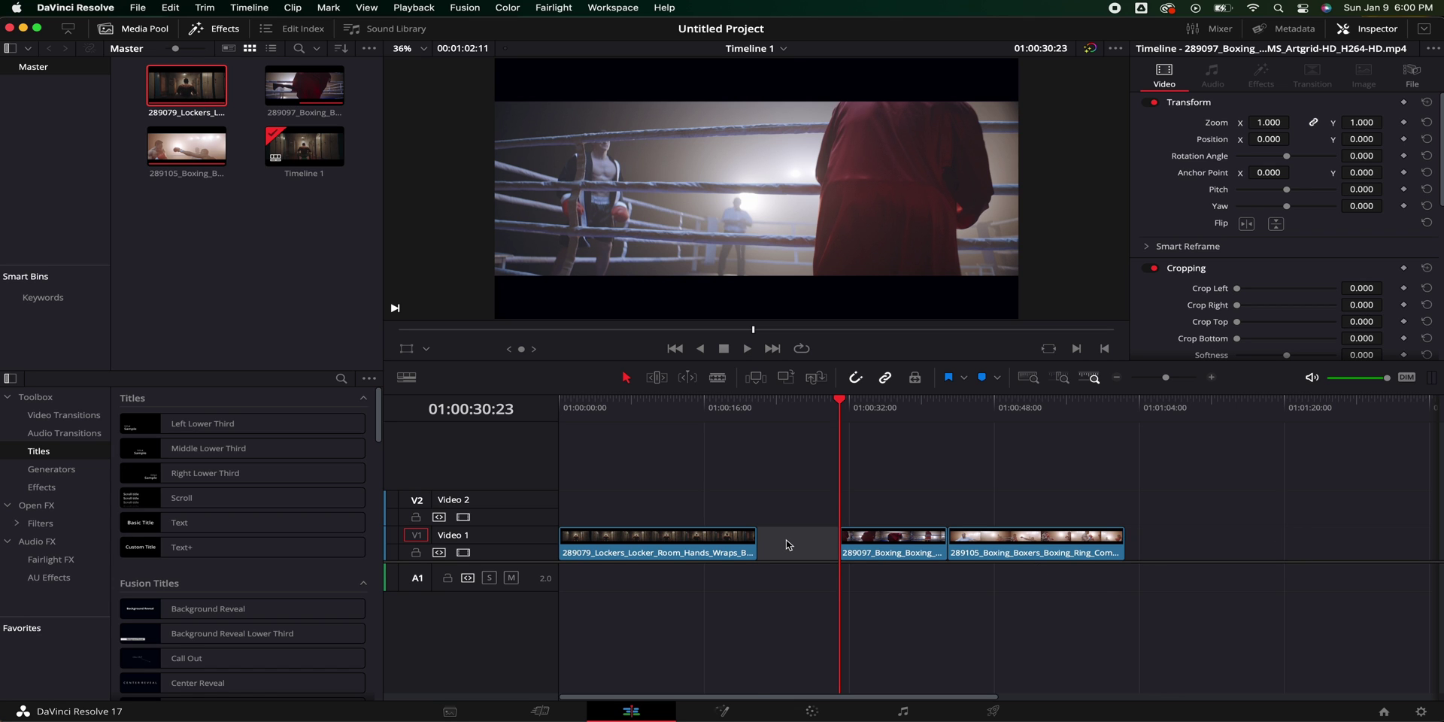
{"action": "key", "text": "Delete"}
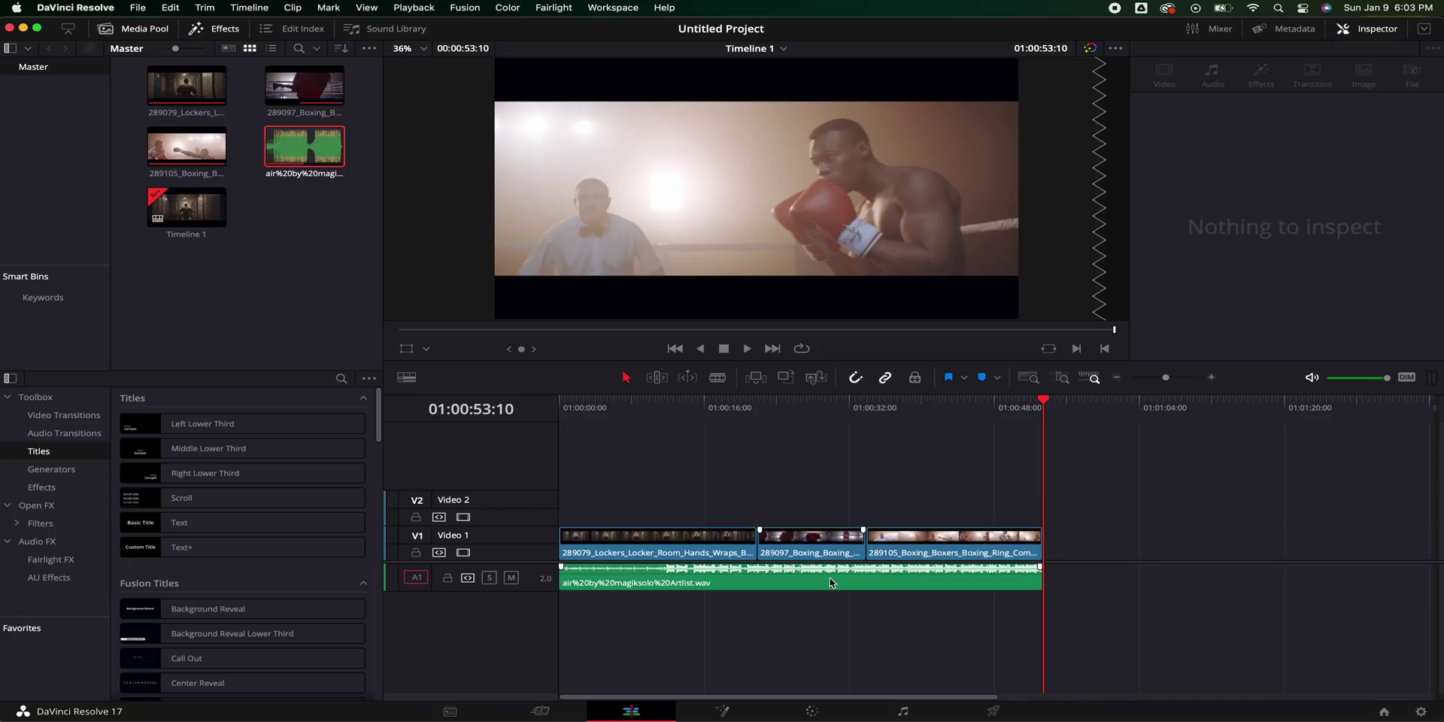
Blade the music track at the playhead near 01:00:26:15
{"action": "left_click_drag", "start_coordinate": [735, 410], "coordinate": [827, 412]}
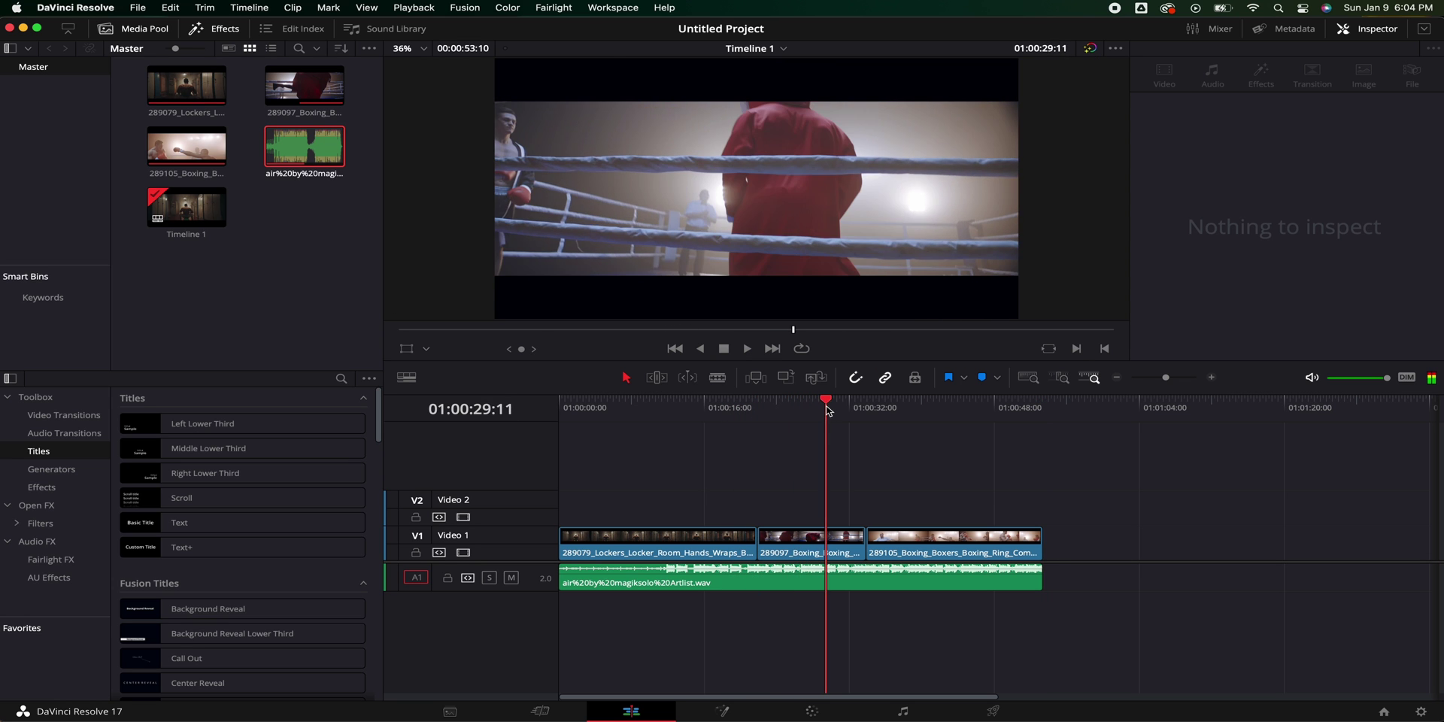
{"action": "key", "text": "super+shift+bracketleft"}
{"action": "left_click", "coordinate": [771, 542]}
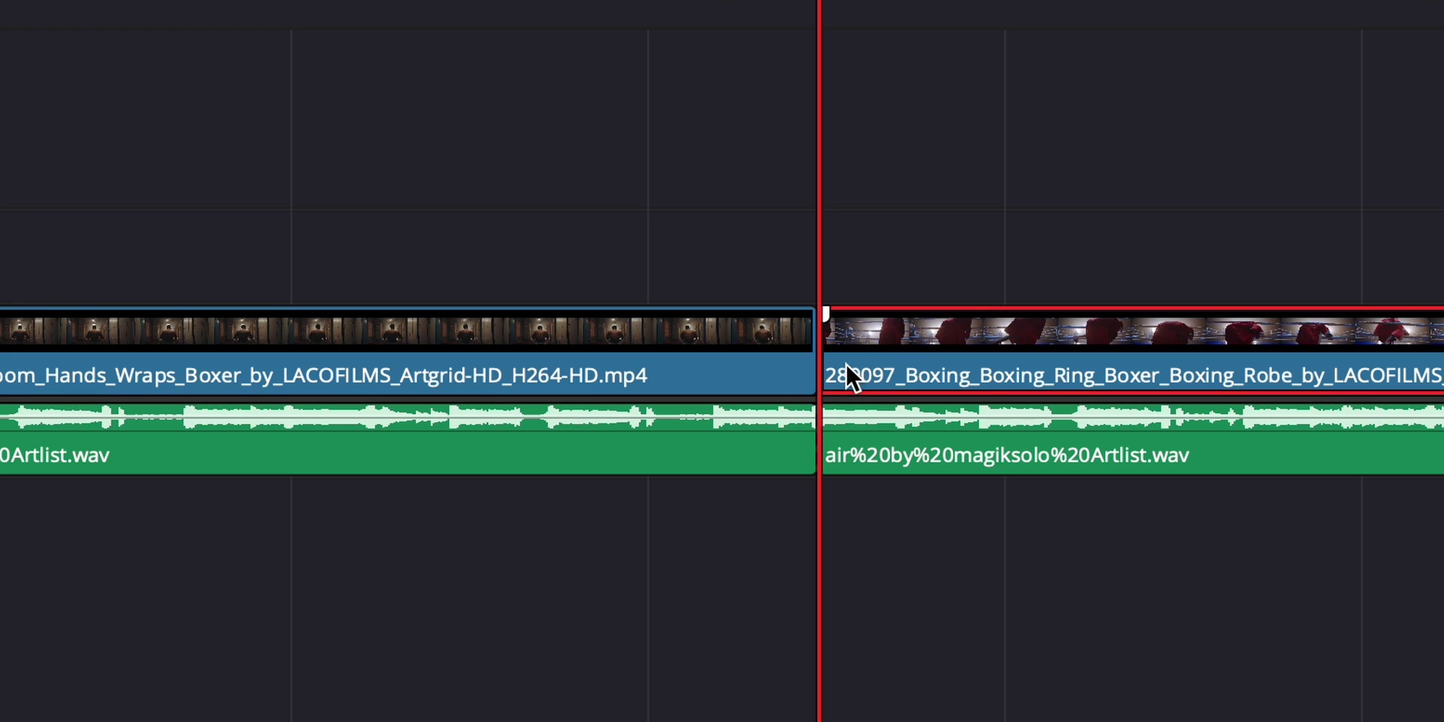
Roll the locker-room/robe edit earlier, turning snapping off to nudge it two more frames
{"action": "left_click", "coordinate": [826, 370]}
{"action": "mouse_move", "coordinate": [814, 370]}
{"action": "left_mouse_down"}
{"action": "mouse_move", "coordinate": [779, 364]}
{"action": "mouse_move", "coordinate": [805, 363]}
{"action": "left_mouse_up"}
{"action": "key", "text": "n"}
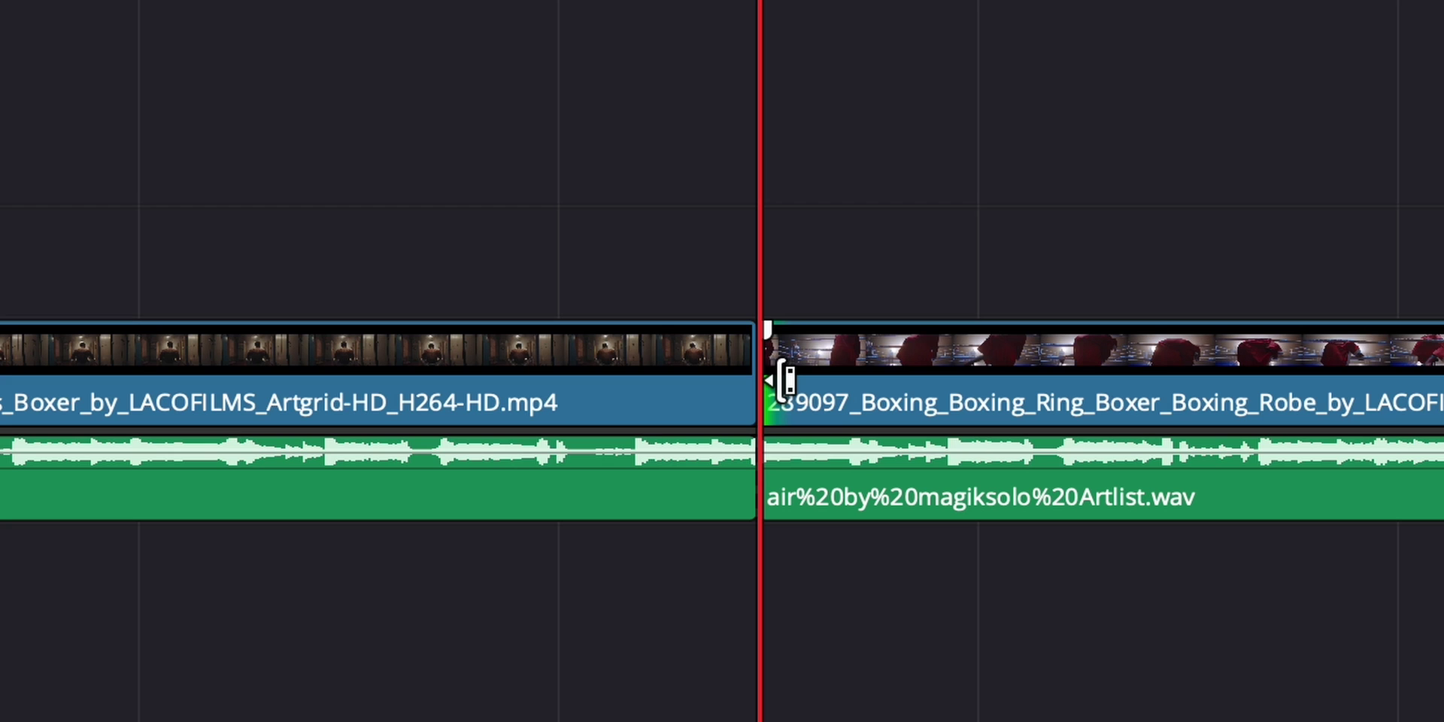
{"action": "left_click_drag", "start_coordinate": [785, 380], "coordinate": [772, 385]}
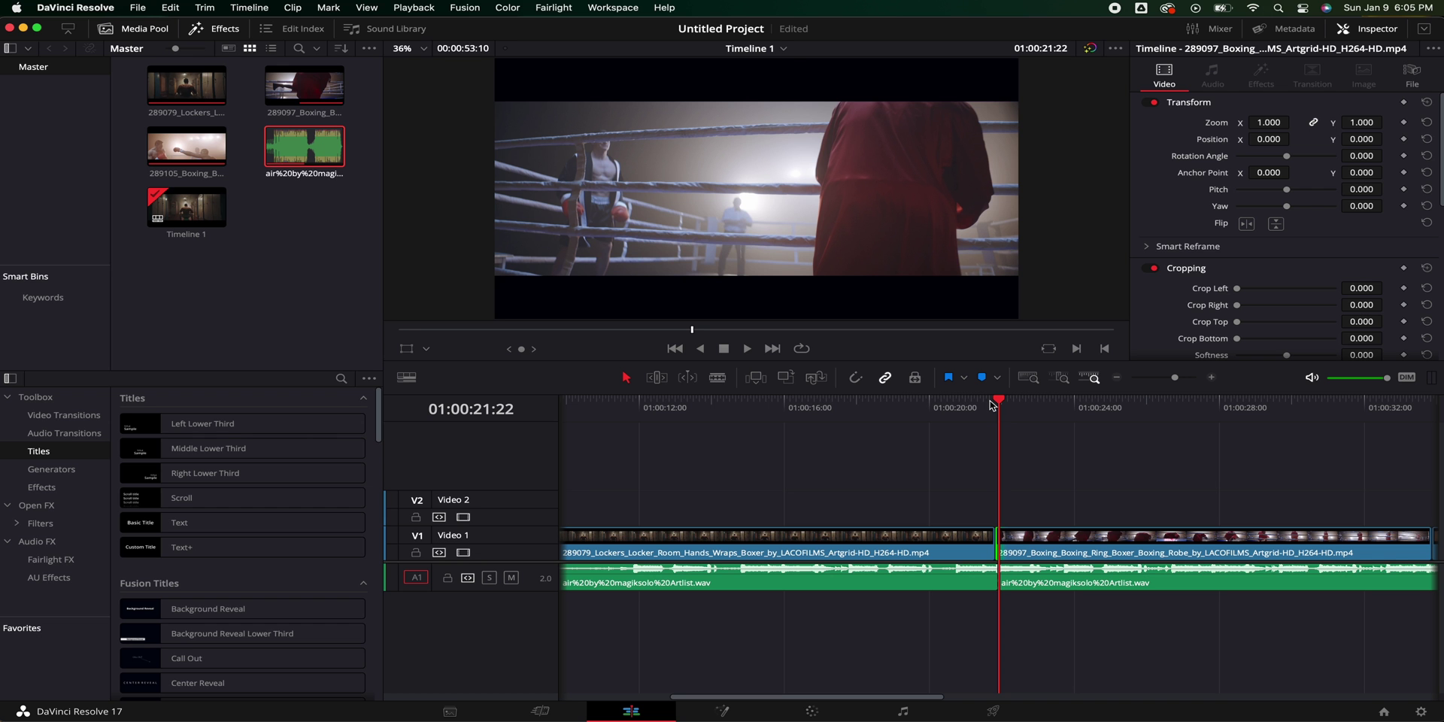
{"action": "left_click", "coordinate": [983, 404]}
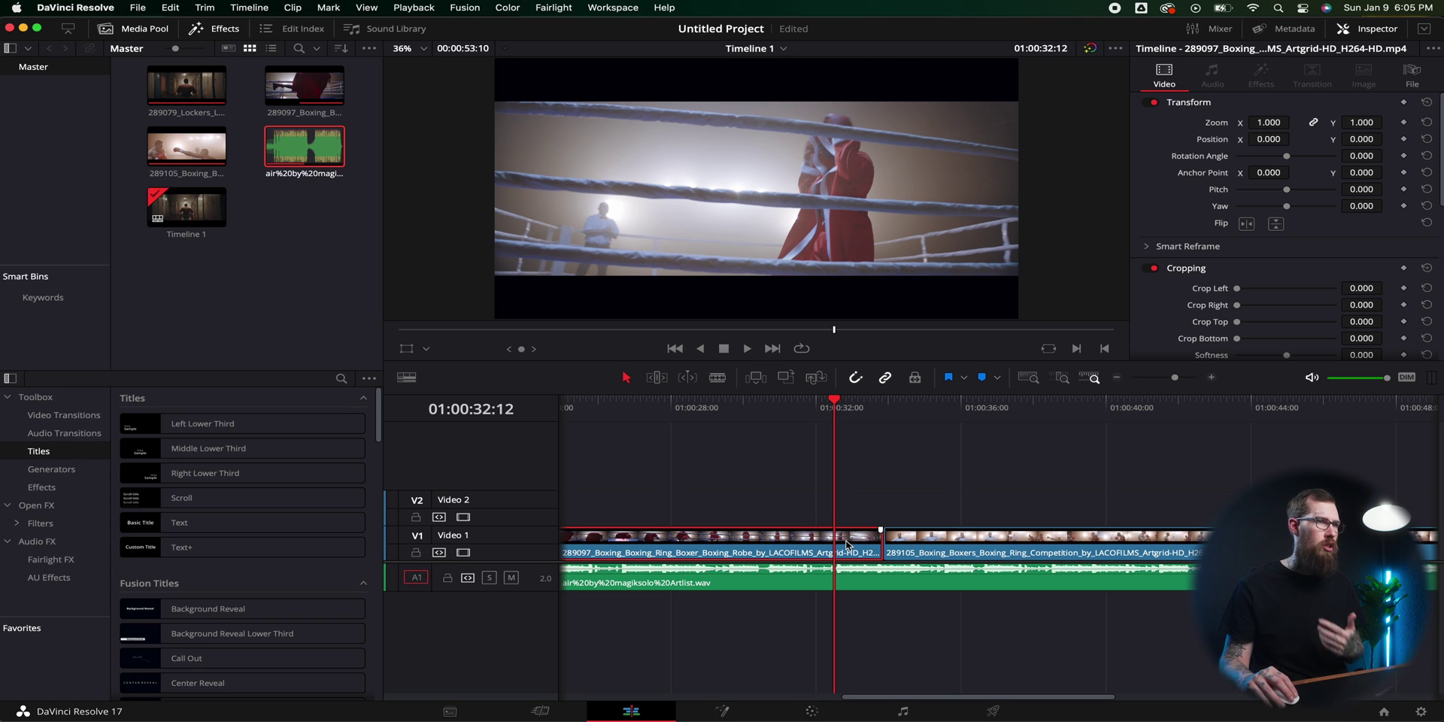
Zoom the robe clip to 1.540 and paste its zoom and position onto the ring clip
{"action": "left_click_drag", "start_coordinate": [1268, 124], "coordinate": [1271, 128]}
{"action": "left_click_drag", "start_coordinate": [998, 407], "coordinate": [832, 410]}
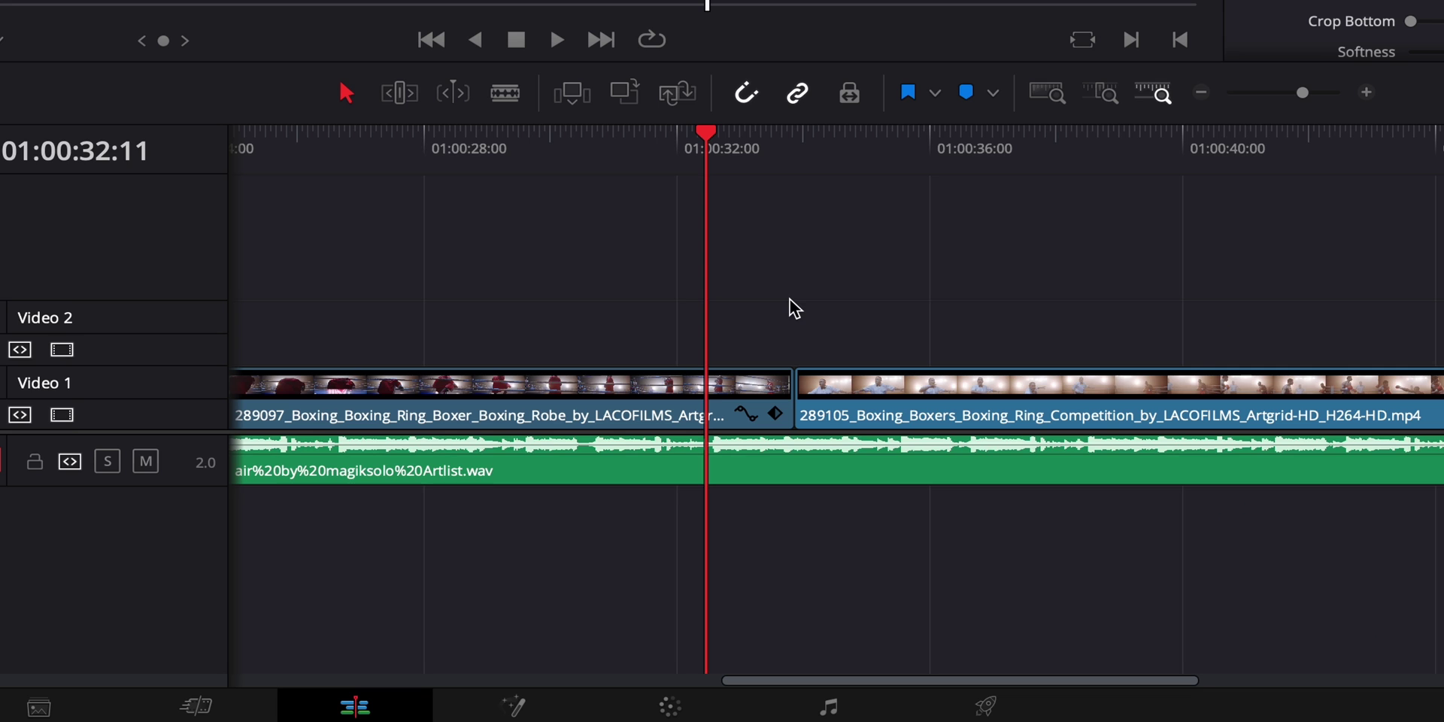
{"action": "left_click", "coordinate": [722, 385]}
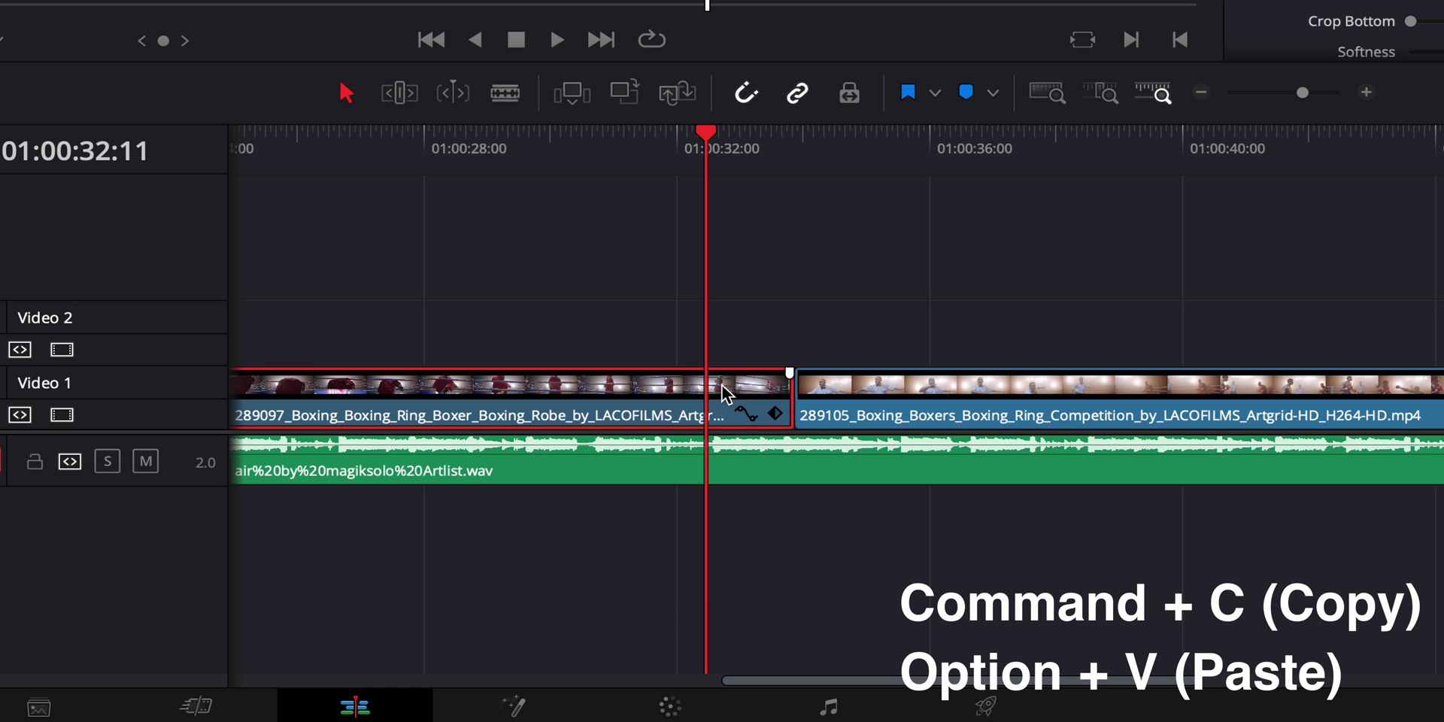
{"action": "left_click", "coordinate": [837, 143]}
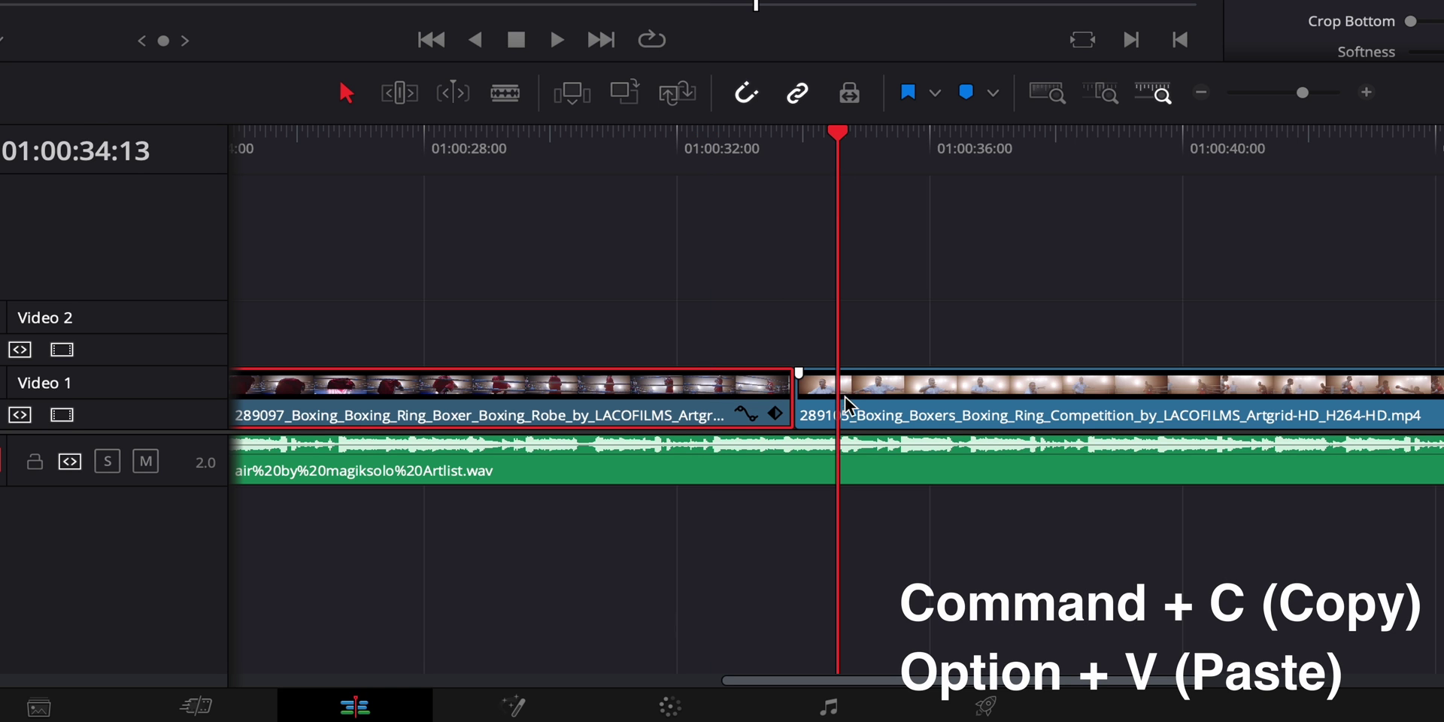
{"action": "key", "text": "alt+v"}
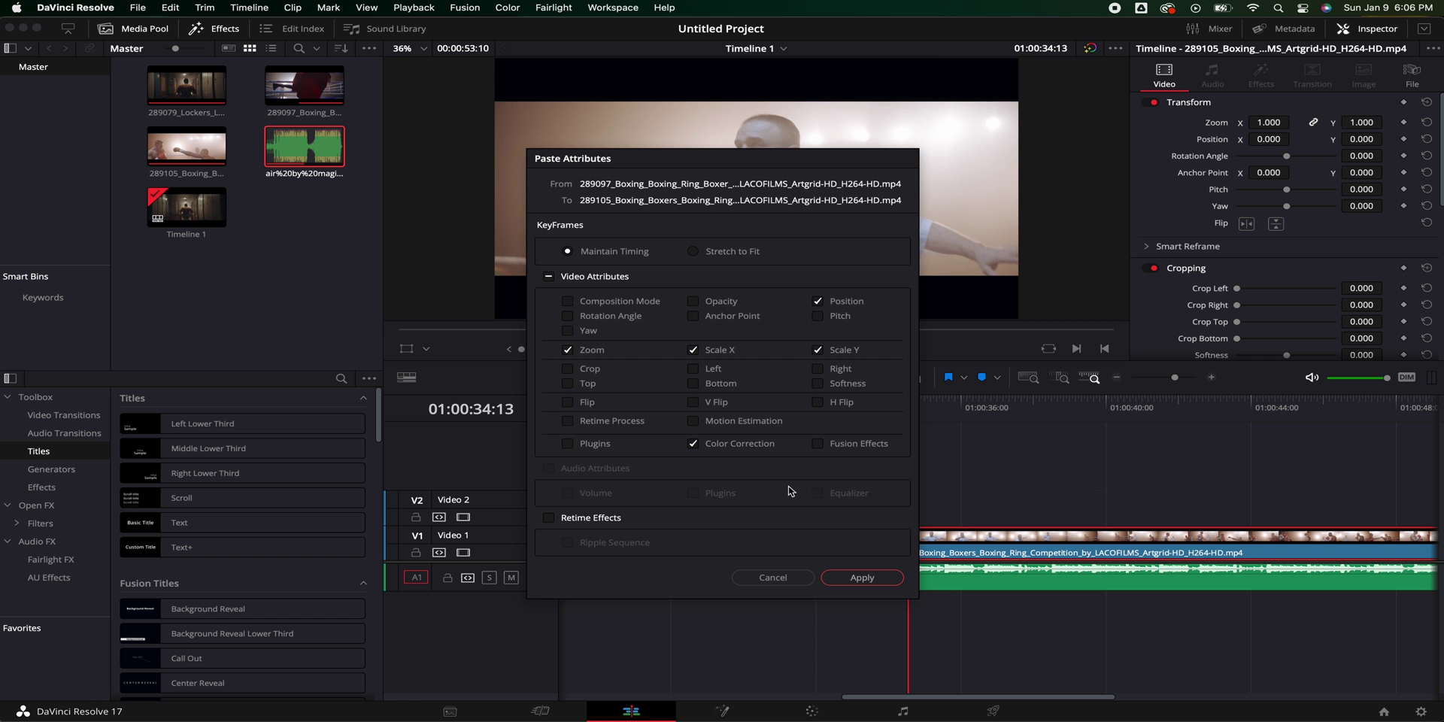
{"action": "left_click", "coordinate": [922, 663]}
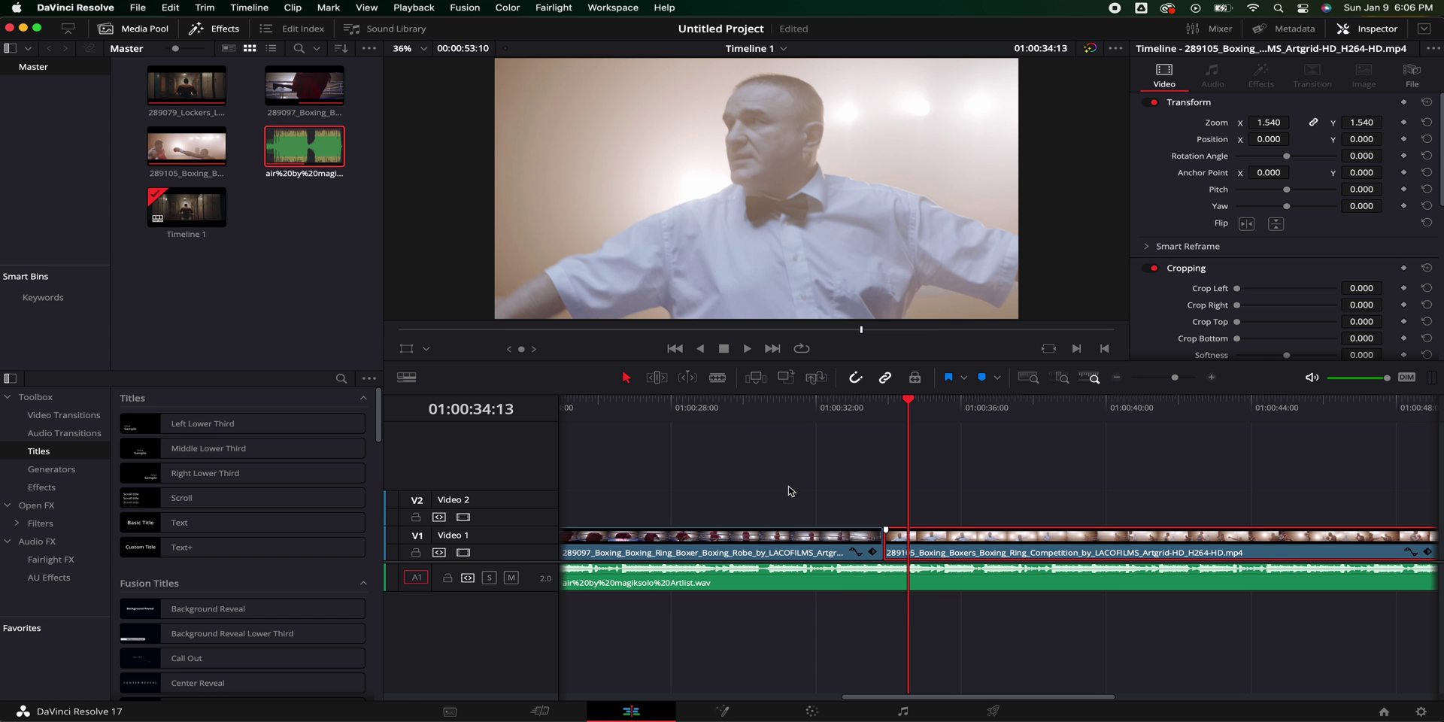
{"action": "left_click_drag", "start_coordinate": [909, 399], "coordinate": [866, 398]}
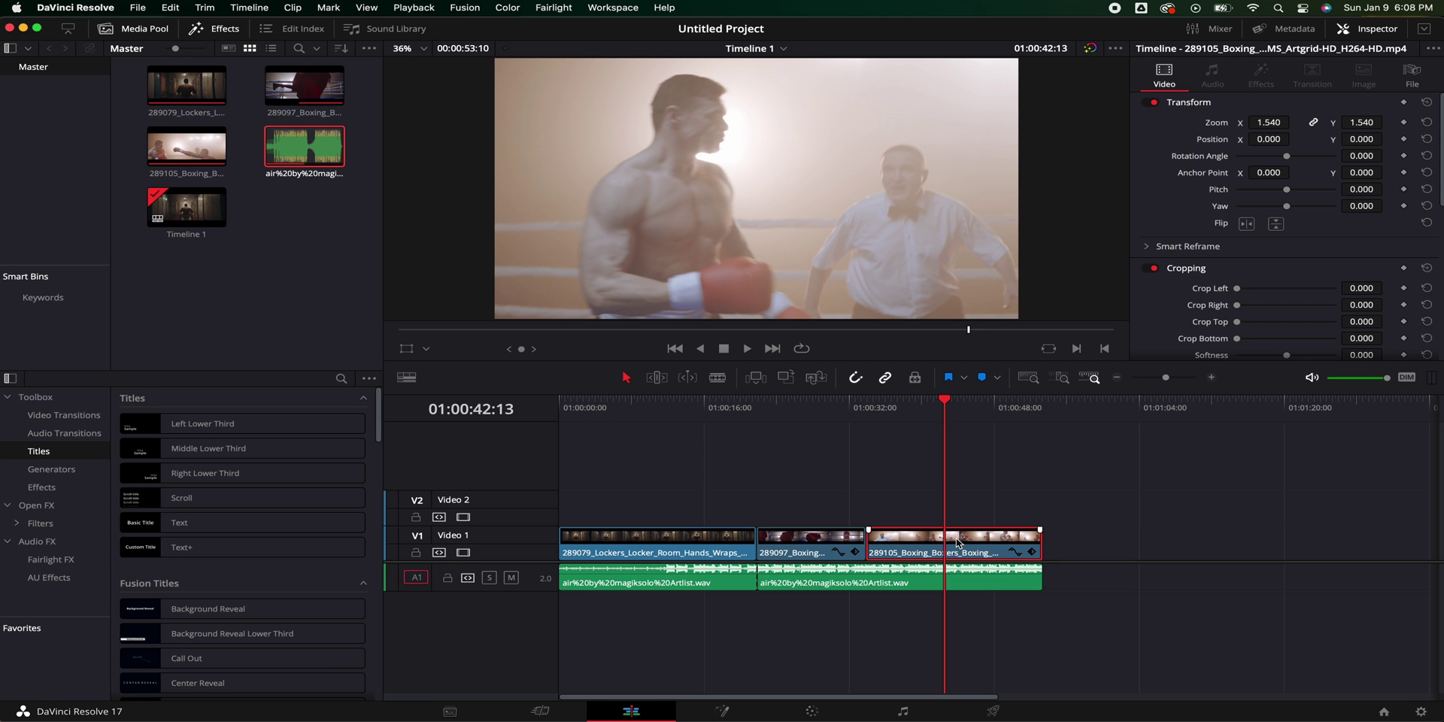
{"action": "left_click_drag", "start_coordinate": [941, 403], "coordinate": [950, 400]}
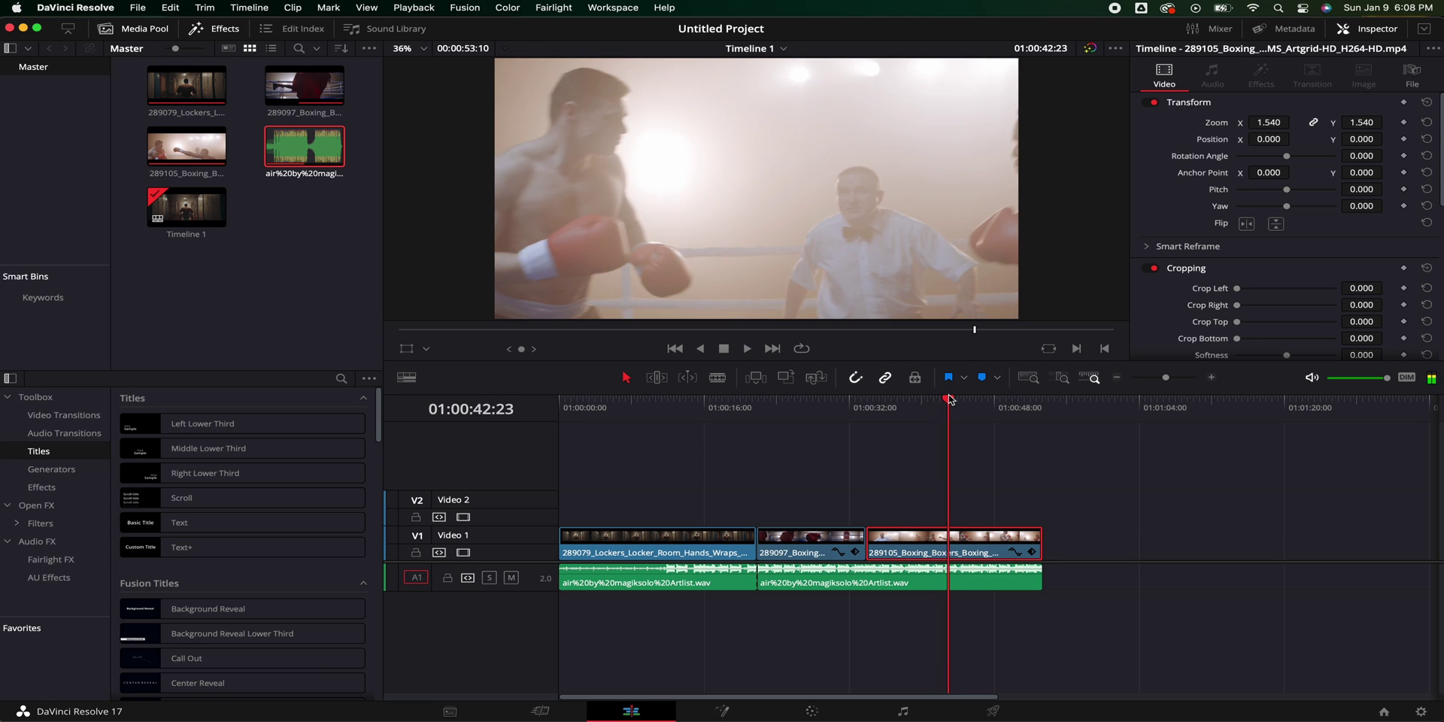
Show the ring clip's retime controls and add speed points at two playhead positions
{"action": "key", "text": "super+r"}
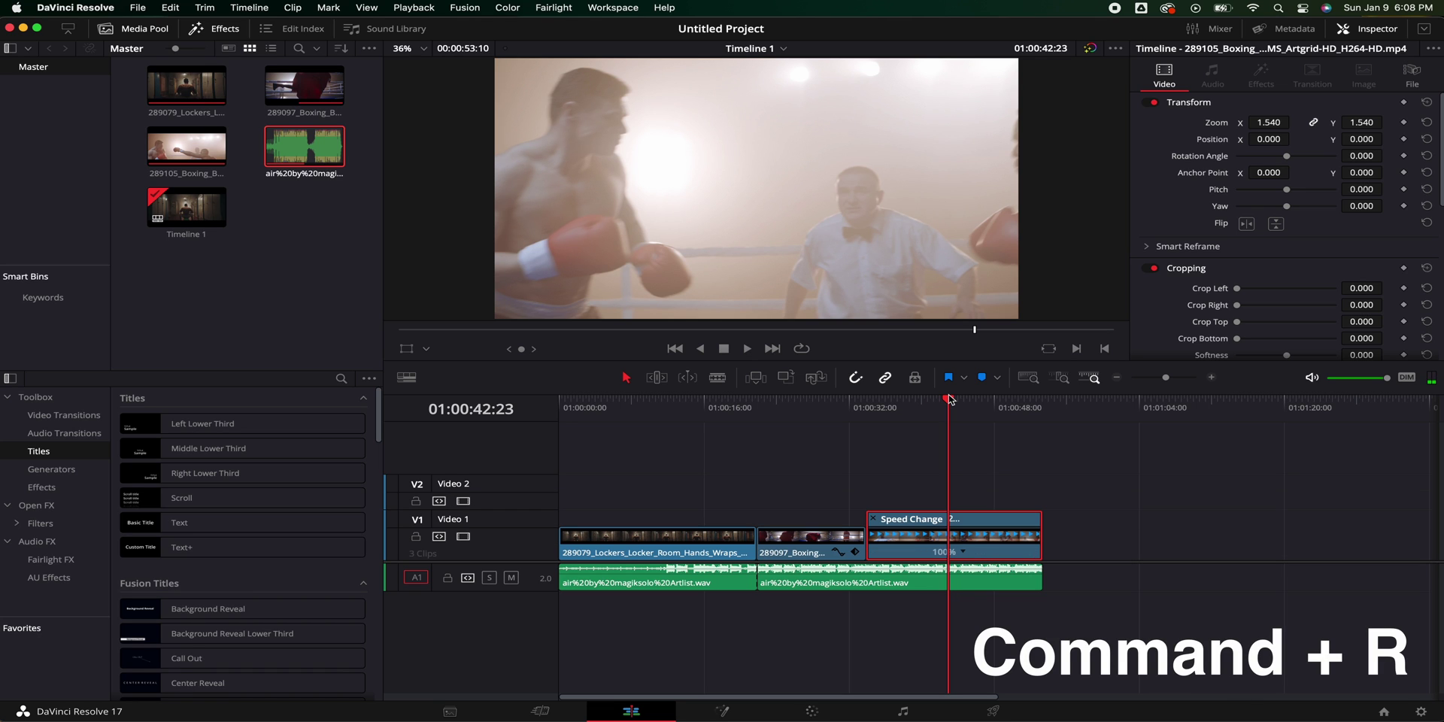
{"action": "left_click", "coordinate": [965, 553]}
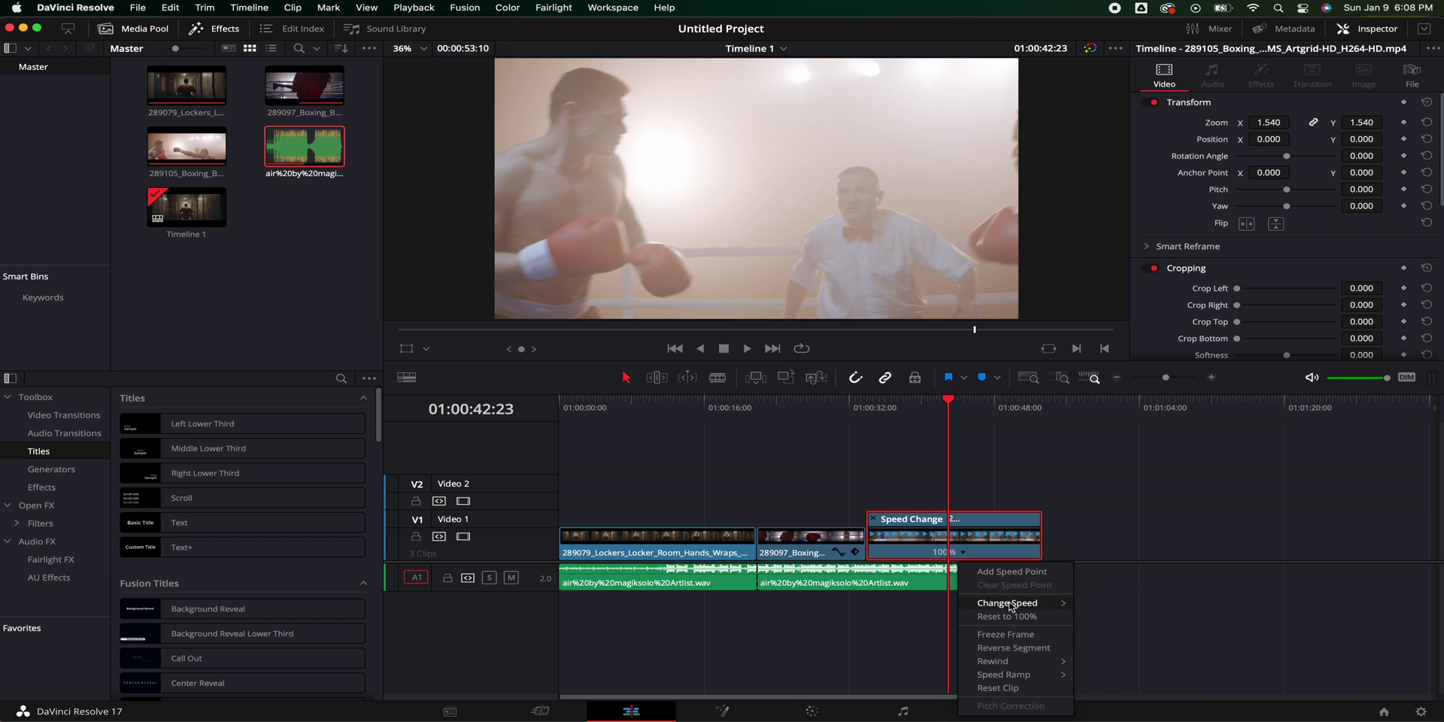
{"action": "left_click", "coordinate": [1024, 577]}
{"action": "left_click_drag", "start_coordinate": [953, 418], "coordinate": [990, 412]}
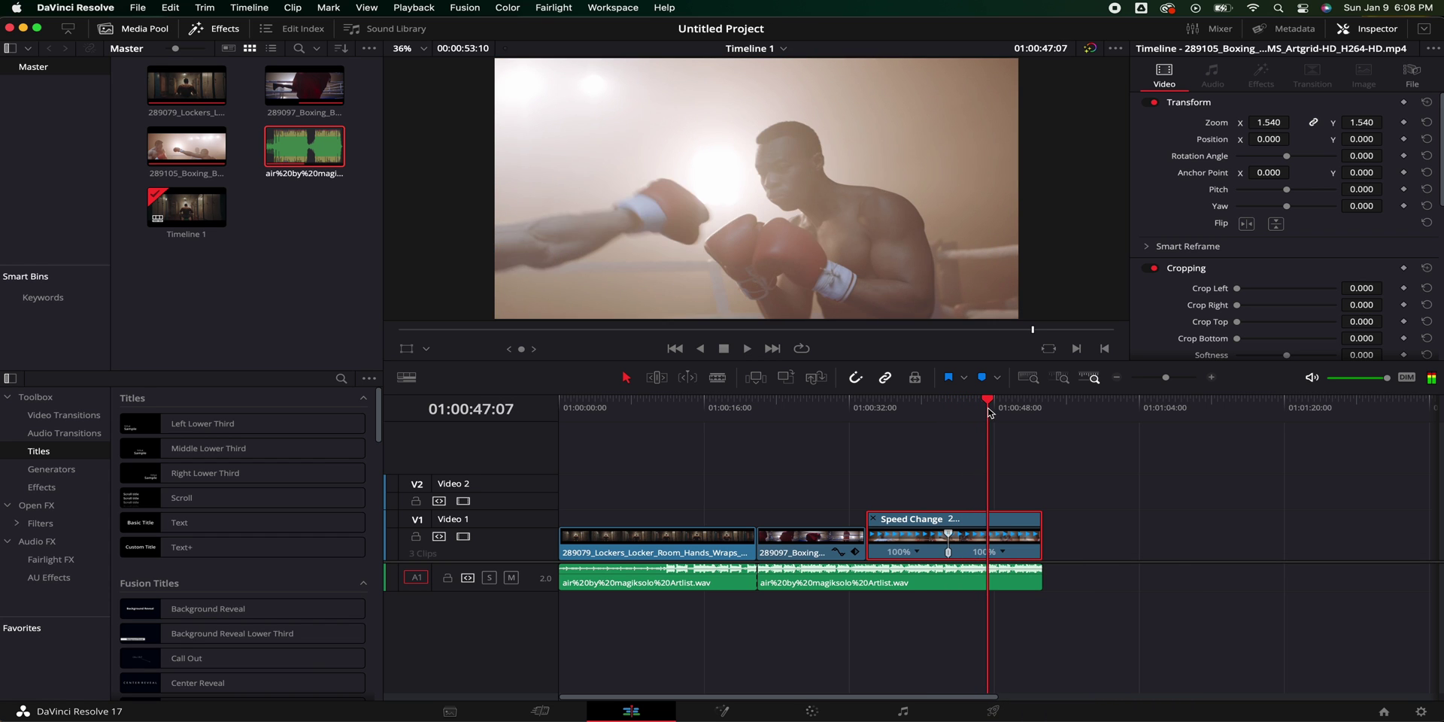
{"action": "left_click", "coordinate": [1001, 555]}
{"action": "left_click", "coordinate": [1031, 575]}
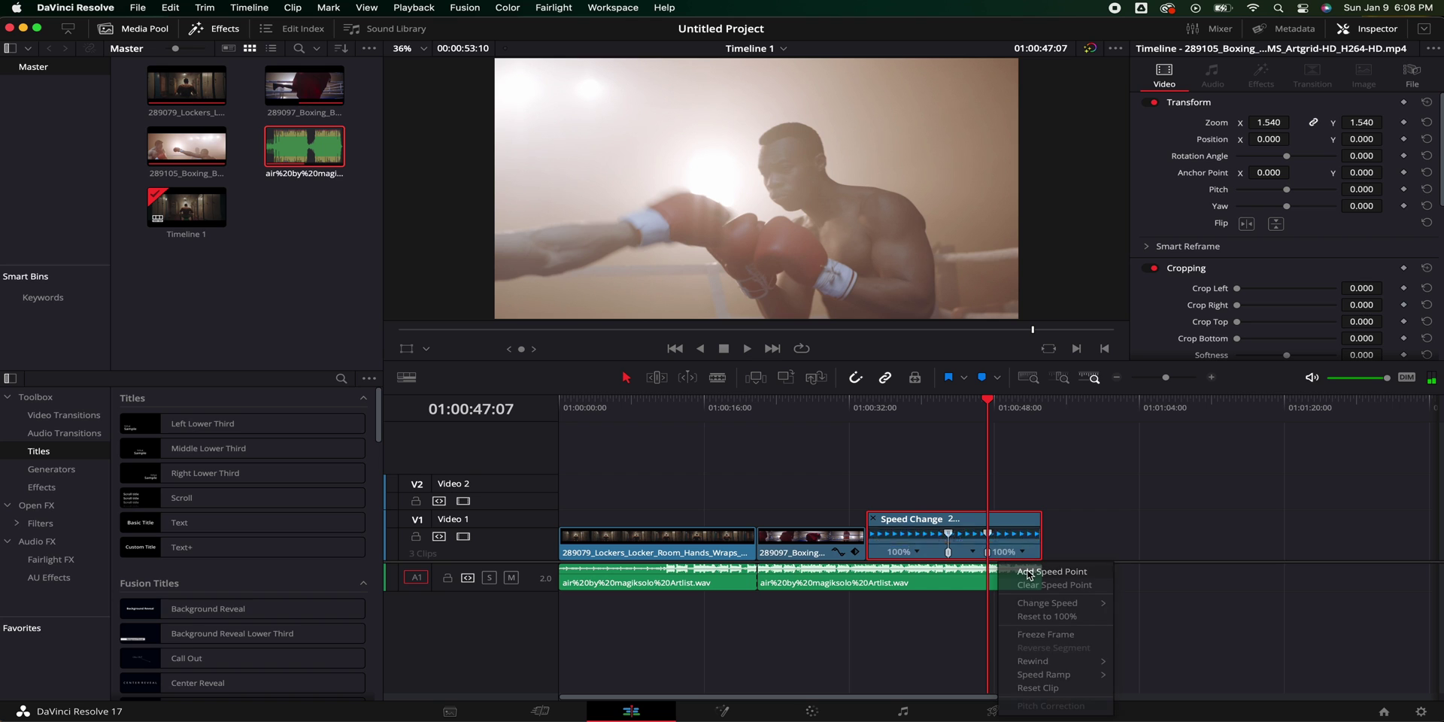
Set the middle segment to 200% speed and play back the result
{"action": "left_click", "coordinate": [973, 553]}
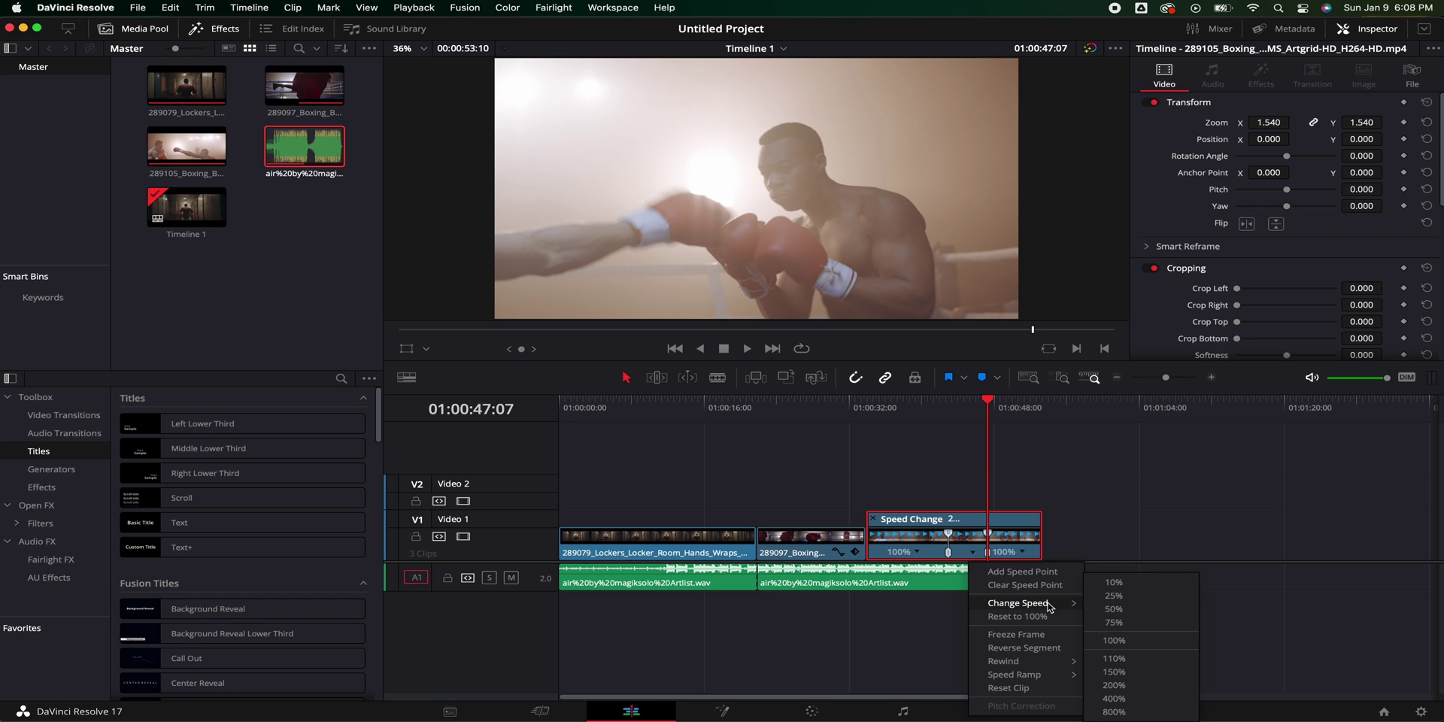
{"action": "left_click", "coordinate": [1114, 686]}
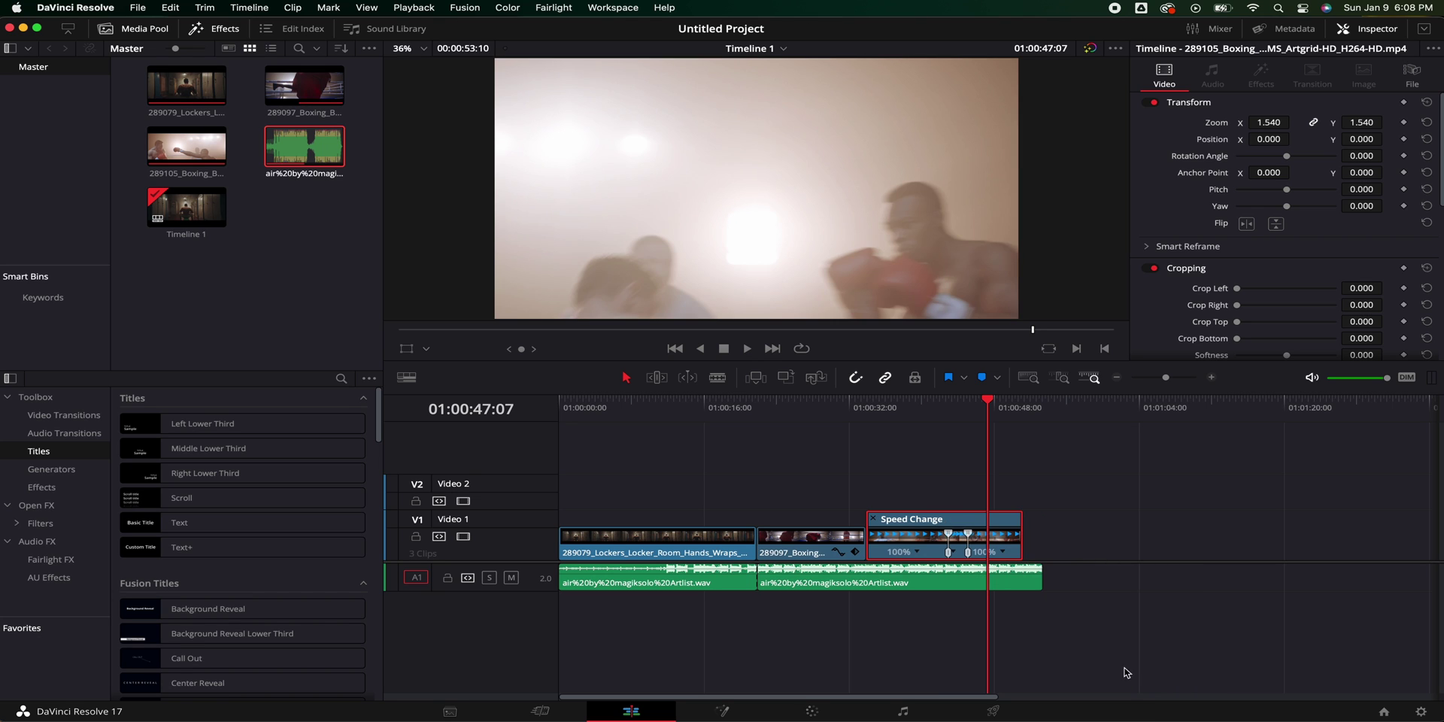
{"action": "left_click", "coordinate": [940, 408]}
{"action": "key", "text": "space"}
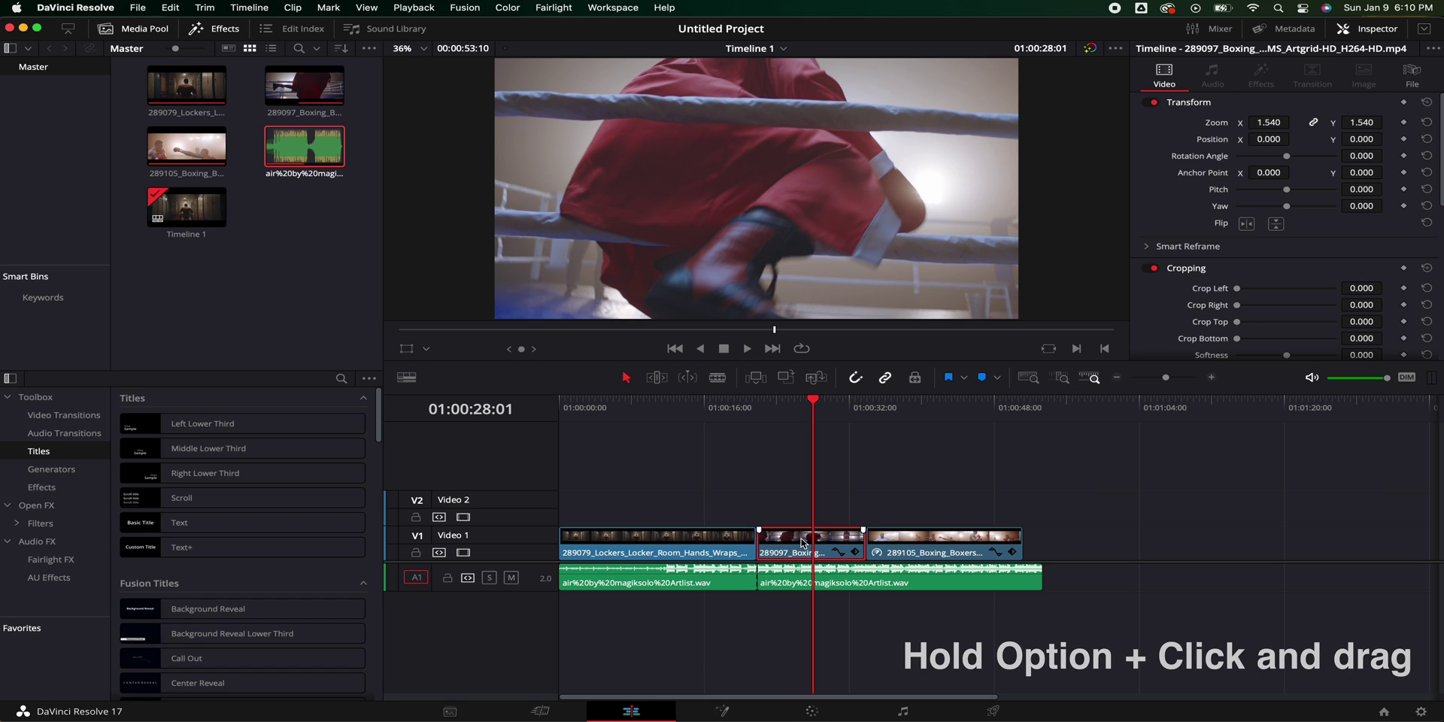
Option-drag the 289097 robe clip up onto Video 2, then open Keyboard Customization
{"action": "left_click_drag", "start_coordinate": [804, 542], "coordinate": [803, 521]}
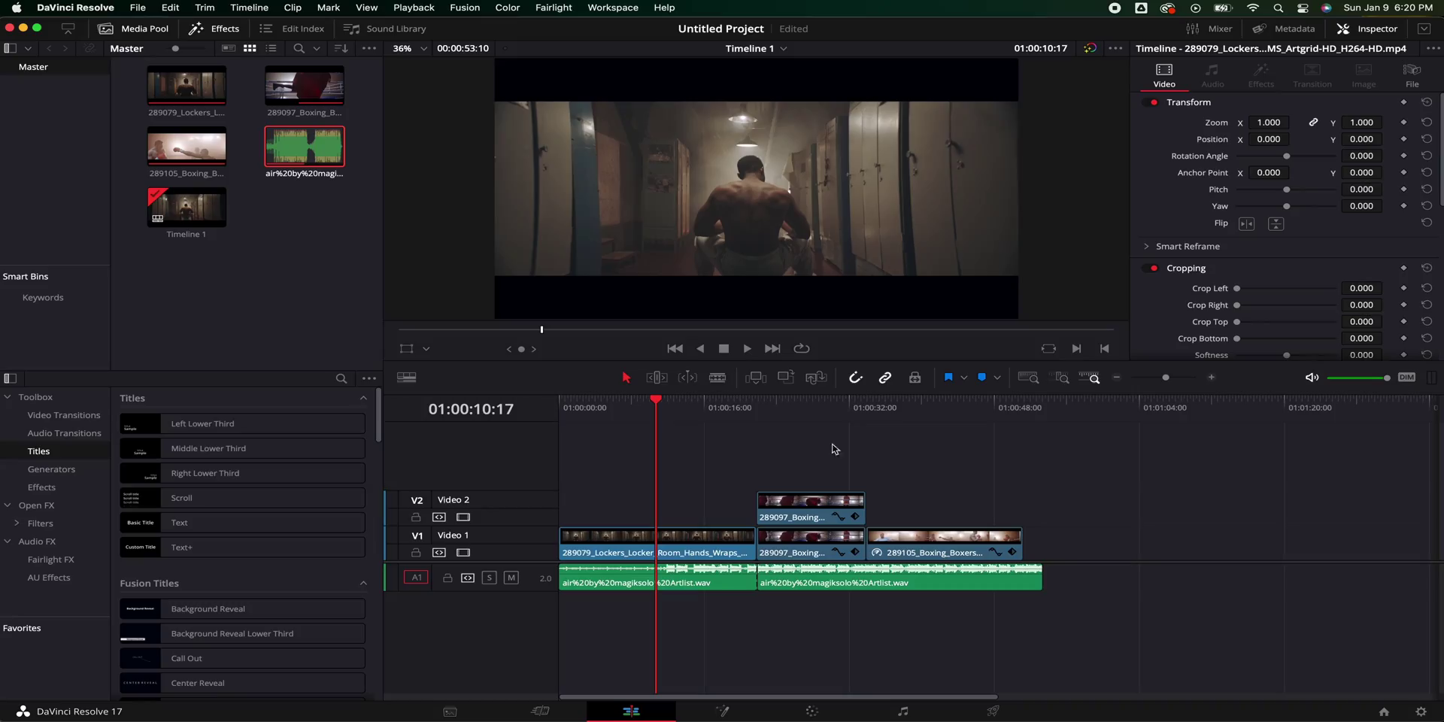
{"action": "left_click", "coordinate": [76, 8]}
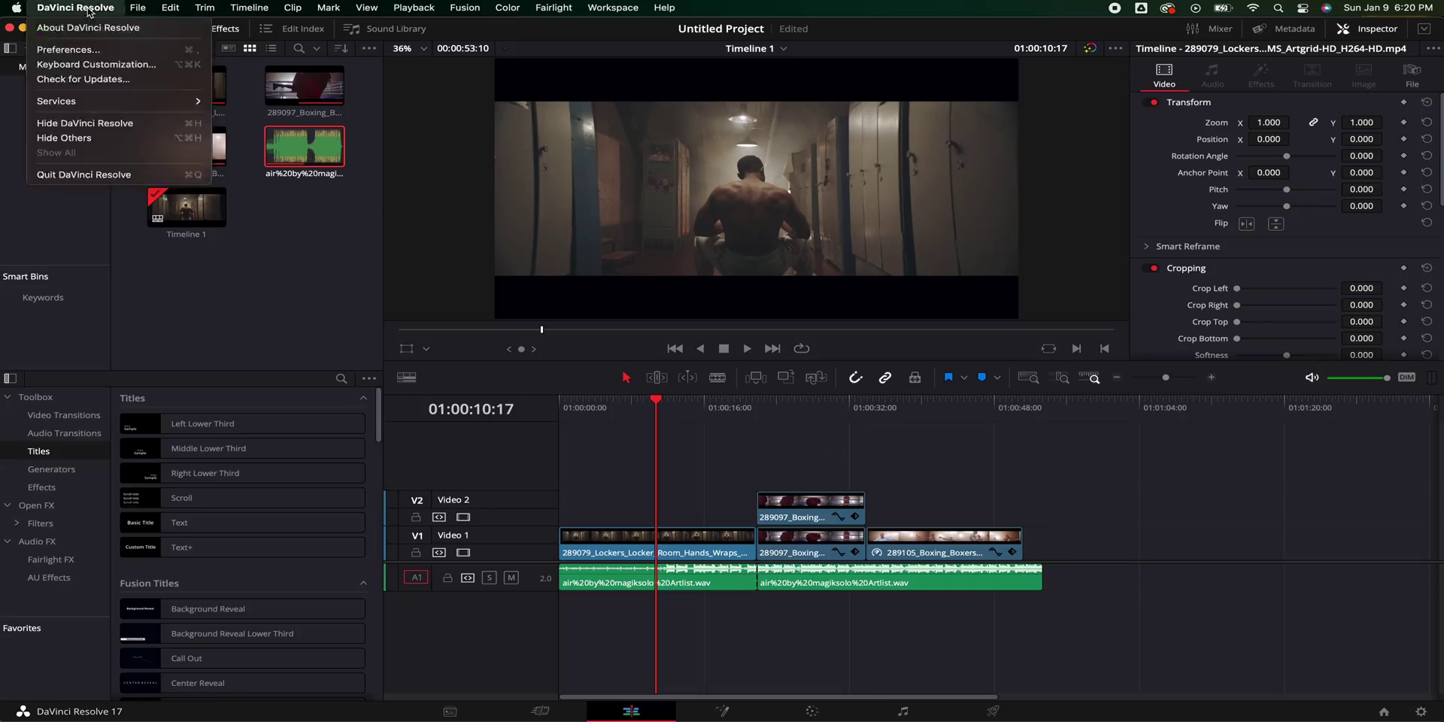
{"action": "left_click", "coordinate": [98, 65]}
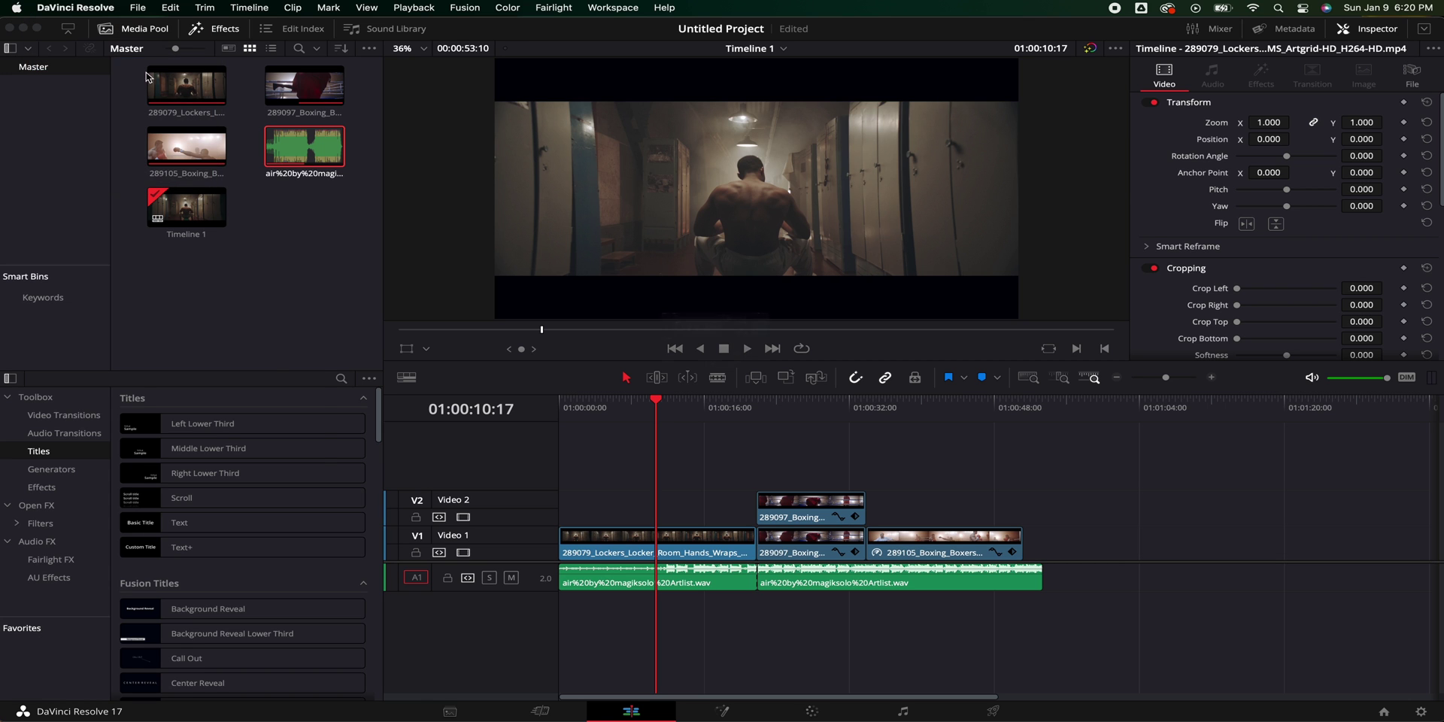